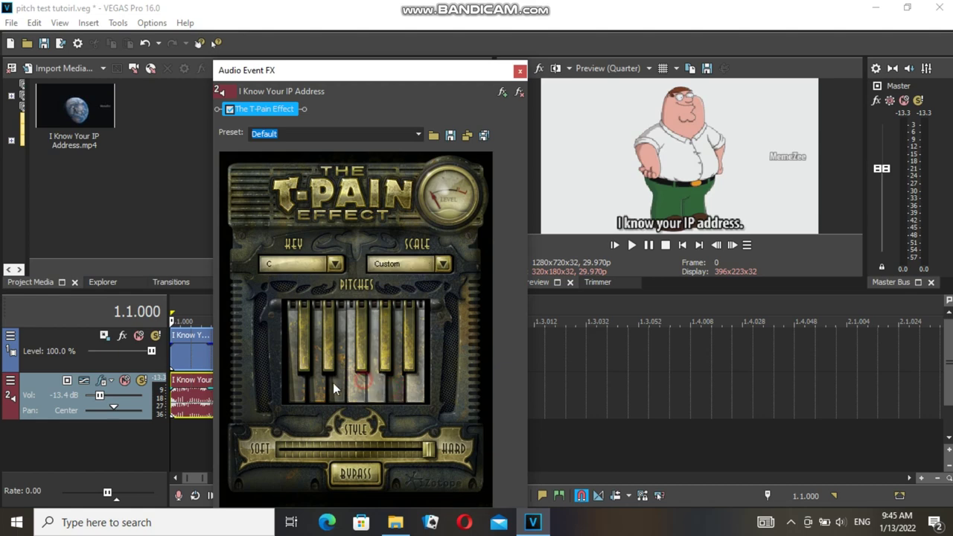
Toggle the D, E and A pitches in The T-Pain Effect and close the Audio Event FX window
{"action": "left_click", "coordinate": [318, 387]}
{"action": "left_click", "coordinate": [341, 376]}
{"action": "left_click", "coordinate": [400, 379]}
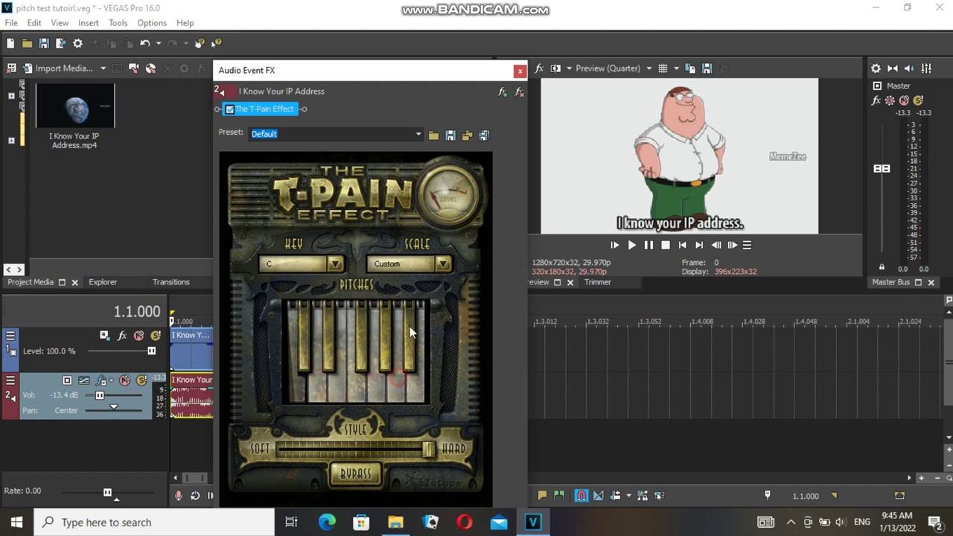
{"action": "left_click", "coordinate": [520, 73]}
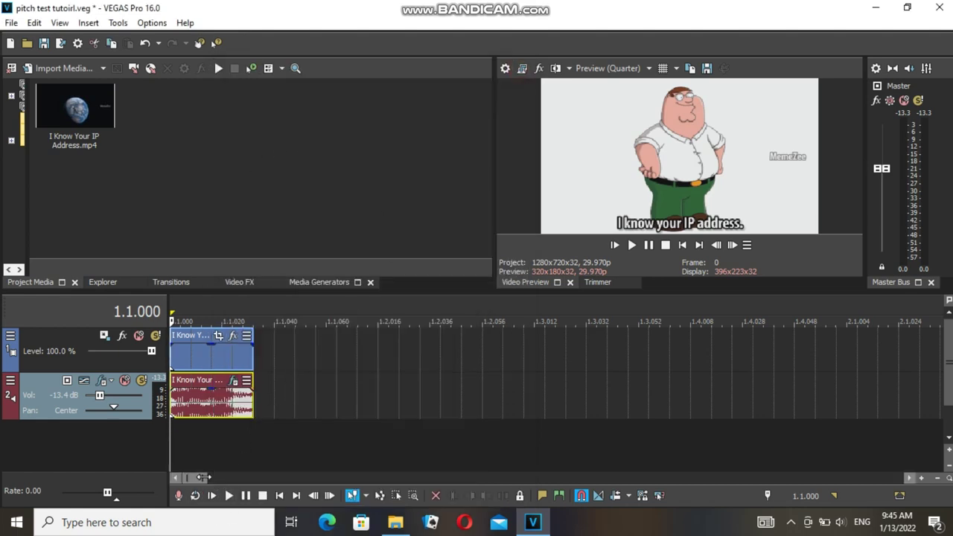
Play the clip several times on a zoomed-out timeline to hear the tuned audio
{"action": "left_click_drag", "start_coordinate": [204, 478], "coordinate": [220, 478]}
{"action": "key", "text": "space"}
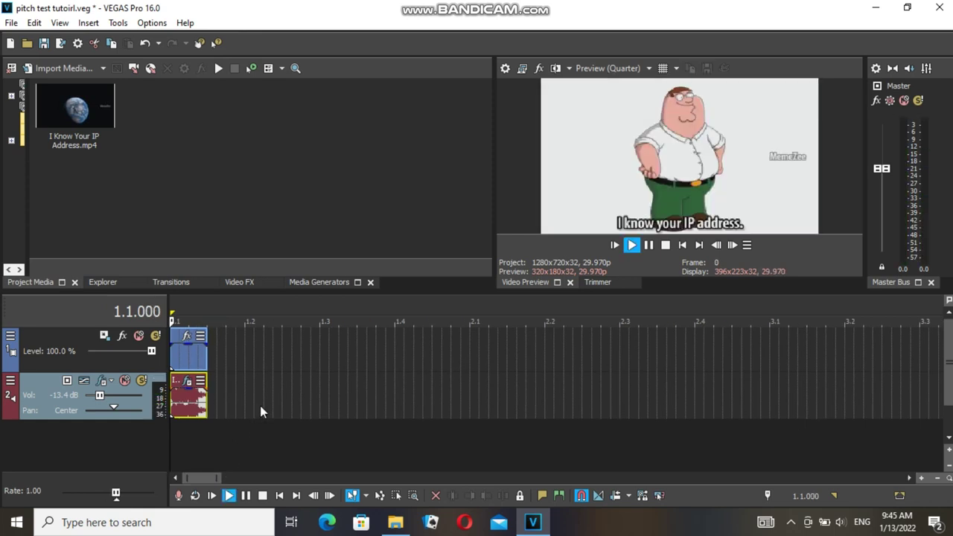
{"action": "key", "text": "space"}
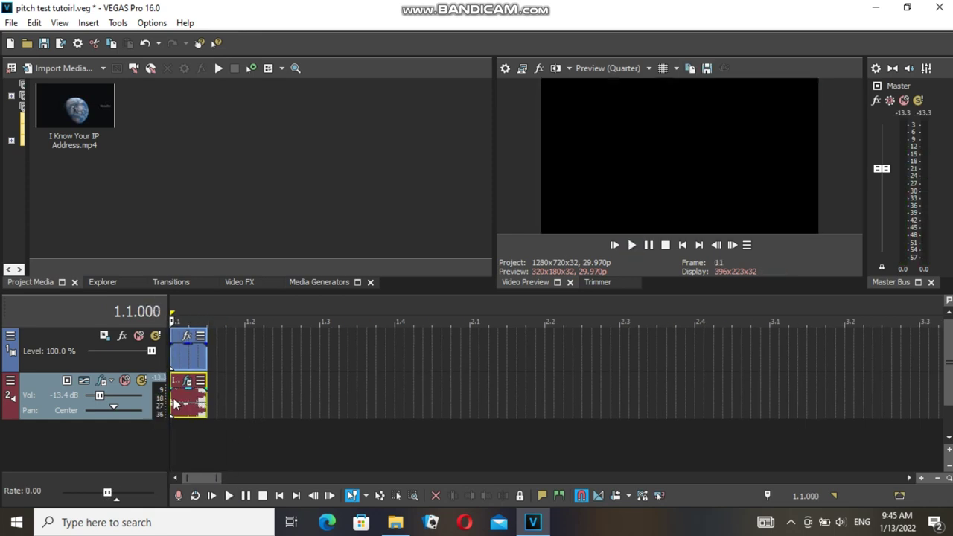
{"action": "key", "text": "space"}
{"action": "key", "text": "space"}
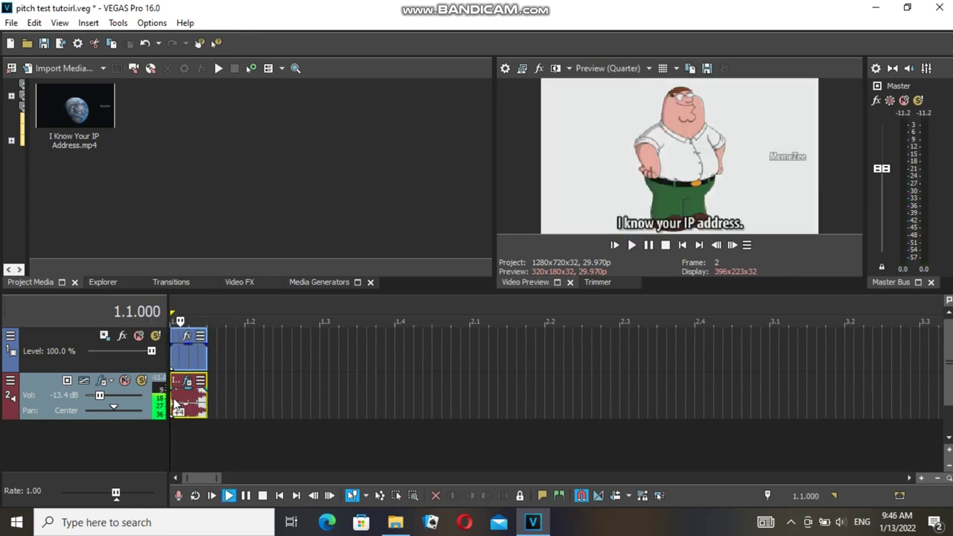
{"action": "key", "text": "space"}
{"action": "key", "text": "space"}
Mark the clip's time range and render it as a 44,100 Hz, 16 Bit, Stereo, PCM wave named "pitch test tutoirl 3rd time.wav"
{"action": "left_click", "coordinate": [191, 359]}
{"action": "double_click", "coordinate": [192, 358]}
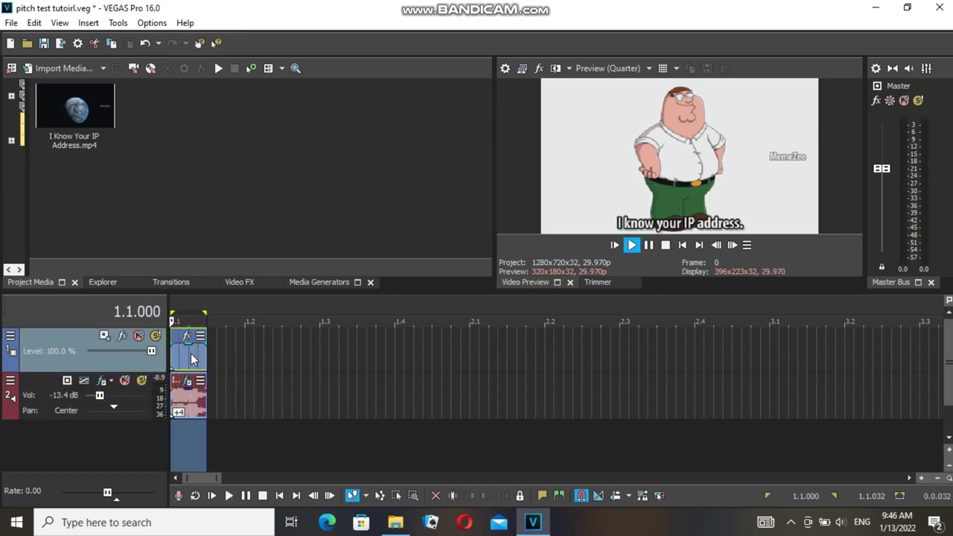
{"action": "left_click", "coordinate": [11, 23]}
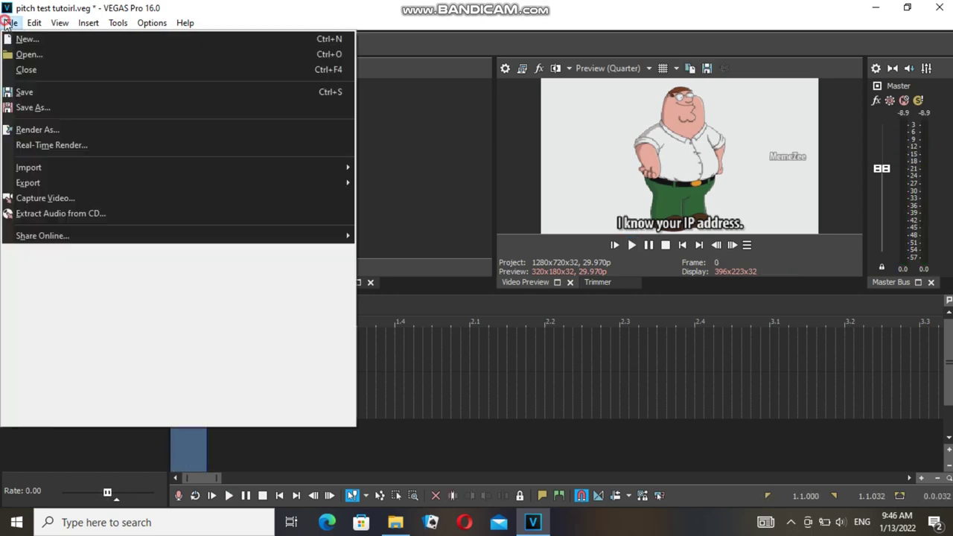
{"action": "left_click", "coordinate": [119, 130]}
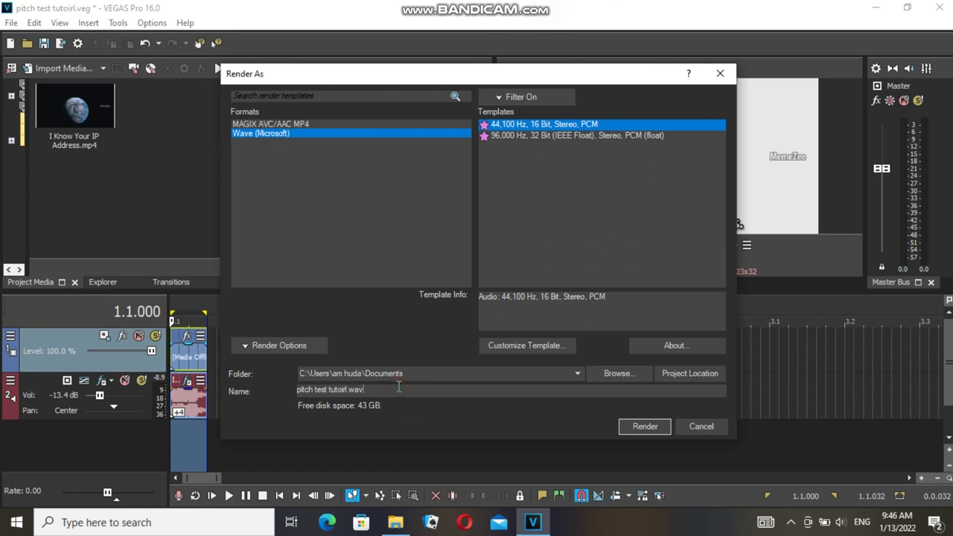
{"action": "key", "text": "BackSpace"}
{"action": "key", "text": "BackSpace"}
{"action": "key", "text": "BackSpace"}
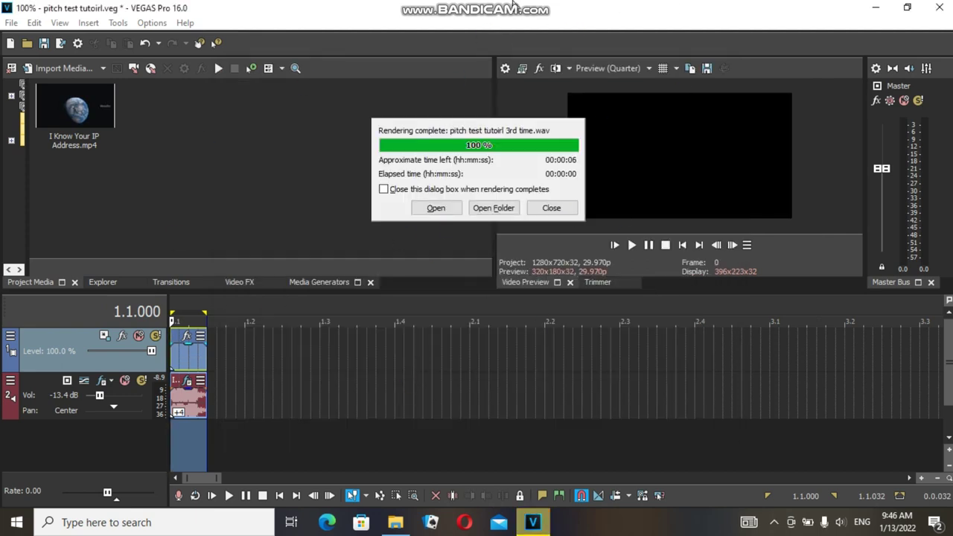
Switch to the "come on plz work vocal" folder in File Explorer and launch vocalshifter_le.exe
{"action": "key", "text": "alt+Tab"}
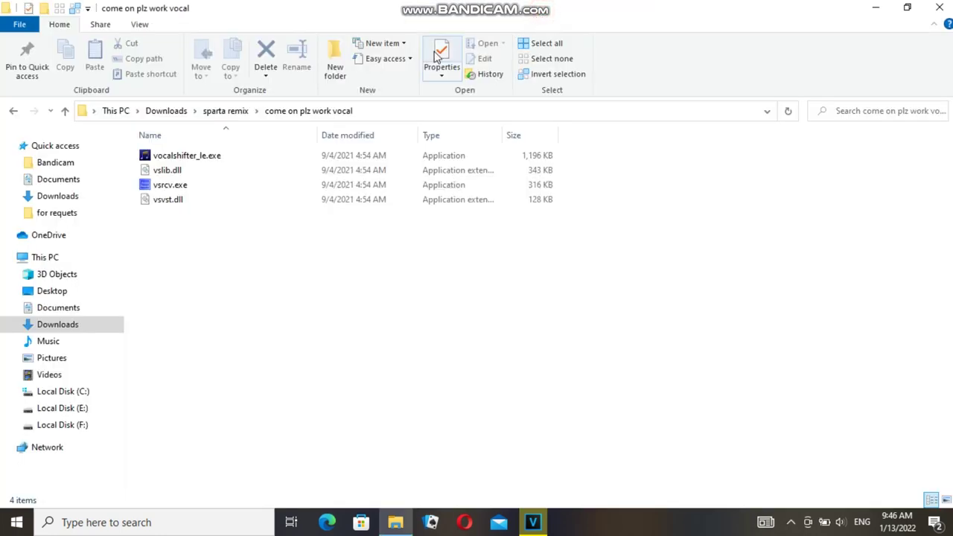
{"action": "double_click", "coordinate": [186, 162]}
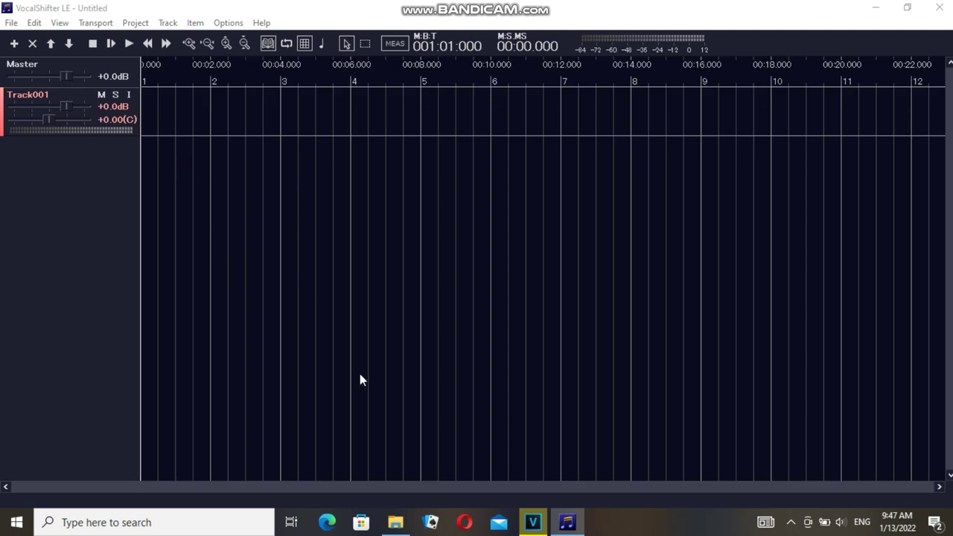
Add "pitch test tutoirl 3rd time.wav" from Documents to the start of Track001, analyzing the full C1 to B7 pitch range
{"action": "mouse_move", "coordinate": [393, 525]}
{"action": "left_click", "coordinate": [397, 490]}
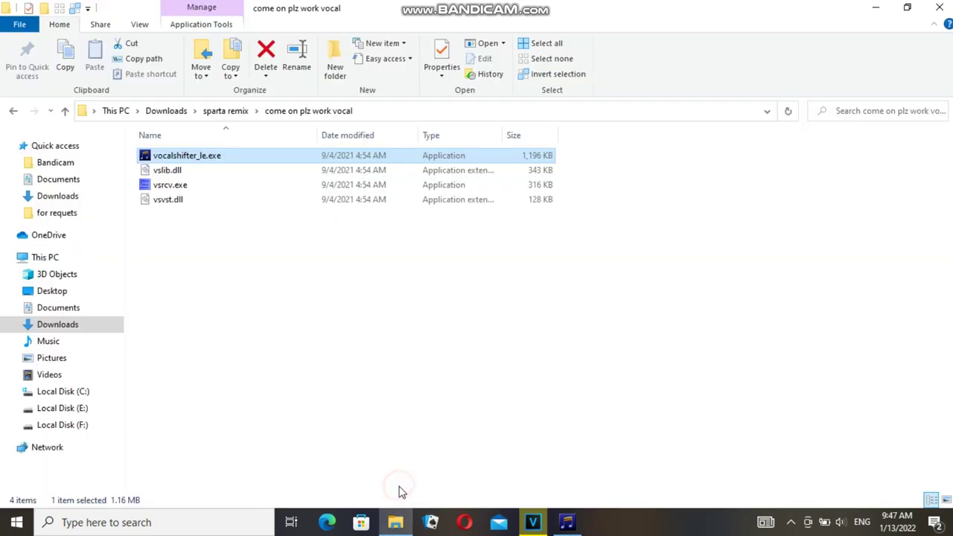
{"action": "left_click", "coordinate": [63, 310]}
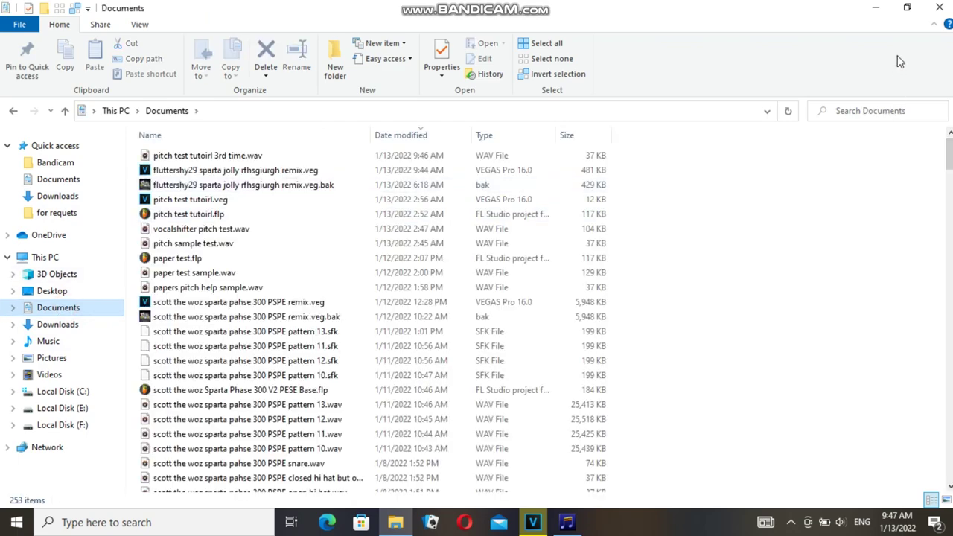
{"action": "left_click", "coordinate": [908, 7]}
{"action": "left_click", "coordinate": [485, 351]}
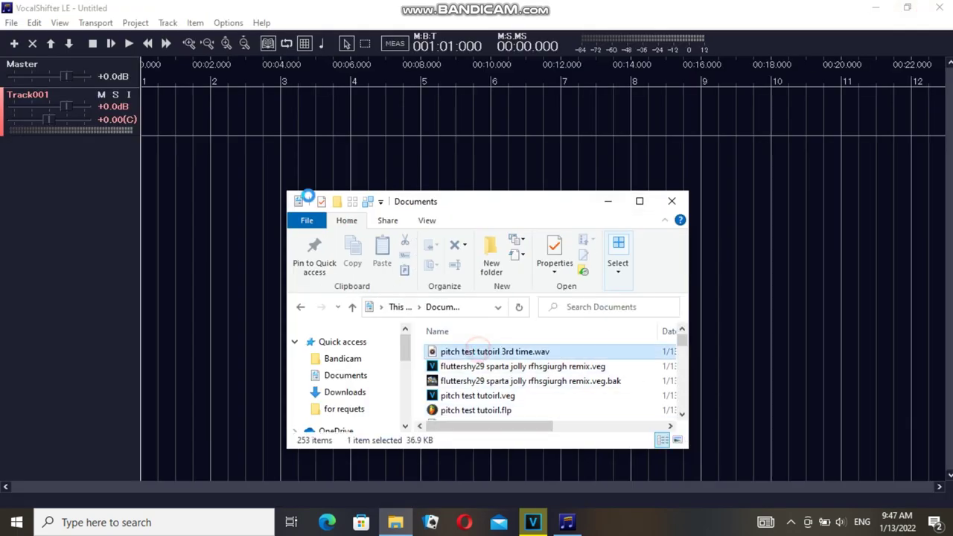
{"action": "left_click_drag", "start_coordinate": [143, 119], "coordinate": [143, 120]}
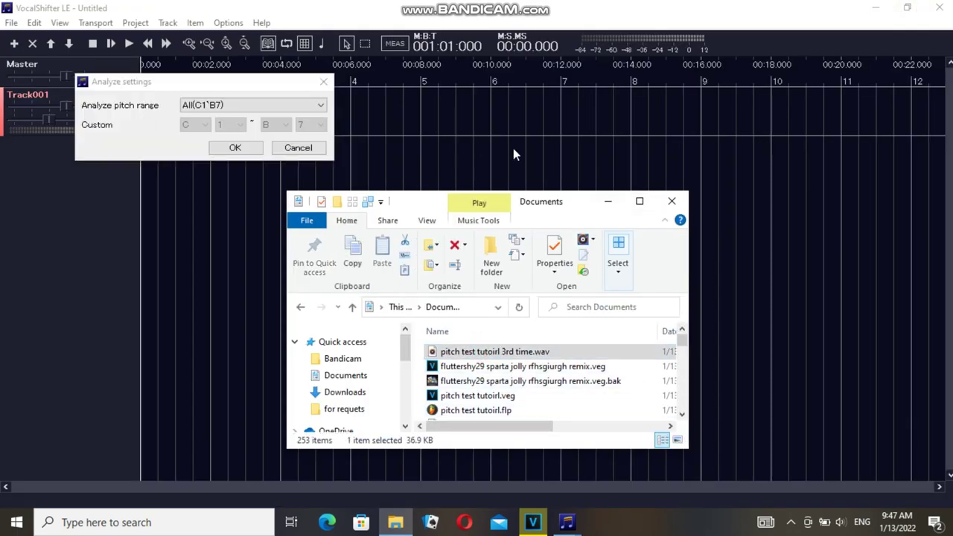
{"action": "left_click", "coordinate": [604, 204]}
{"action": "left_click", "coordinate": [224, 146]}
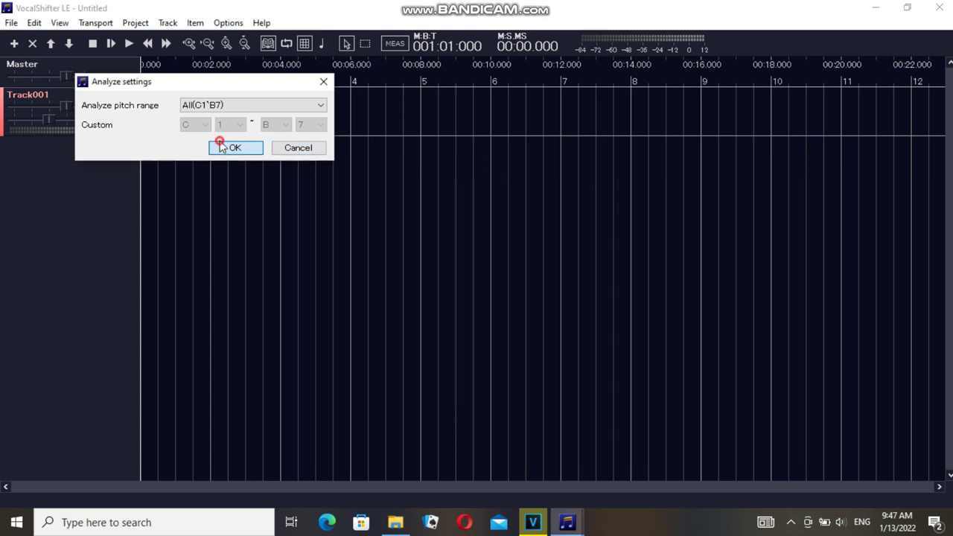
{"action": "left_click", "coordinate": [249, 233]}
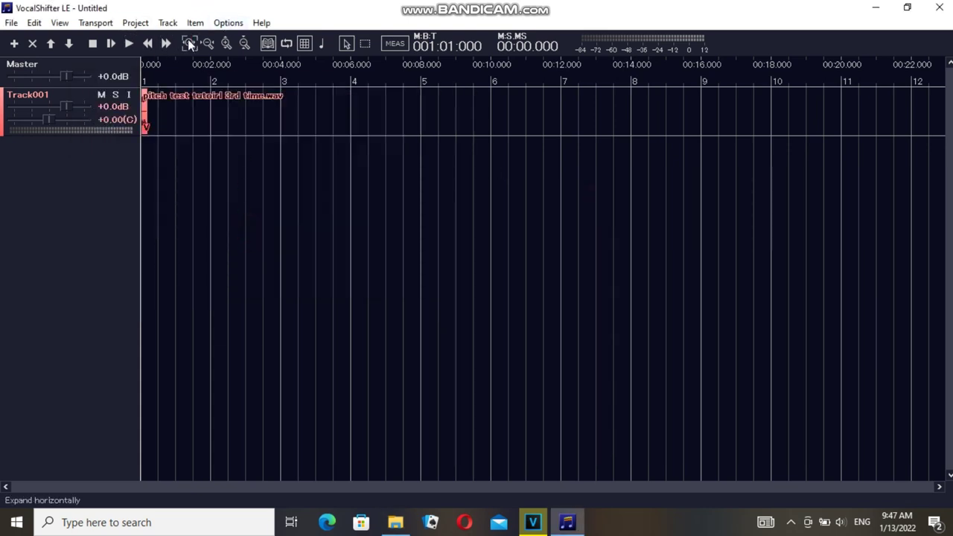
Open the Track001 wave item in a maximized item editor, enlarge its pitch curve around C4 and play it
{"action": "left_click", "coordinate": [188, 43]}
{"action": "double_click", "coordinate": [152, 111]}
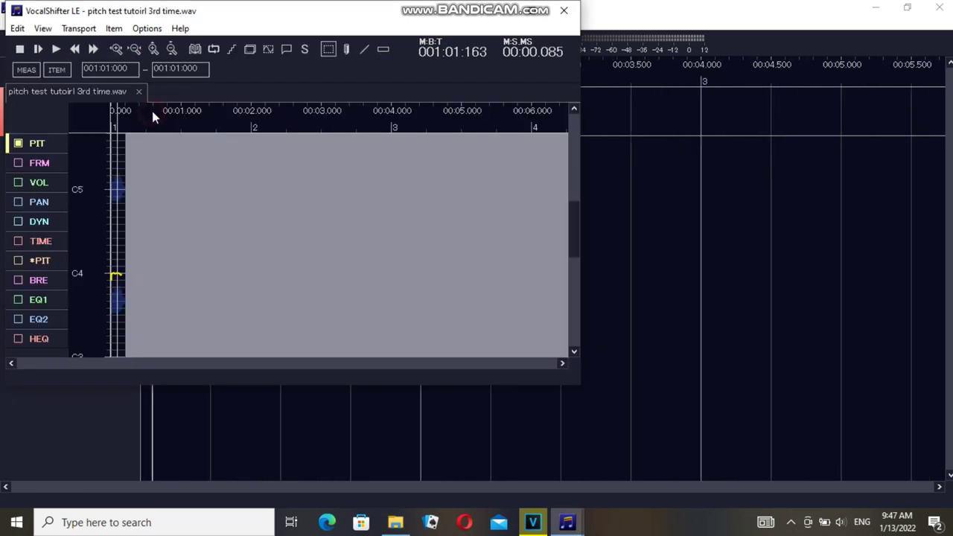
{"action": "double_click", "coordinate": [526, 15]}
{"action": "left_click", "coordinate": [110, 44]}
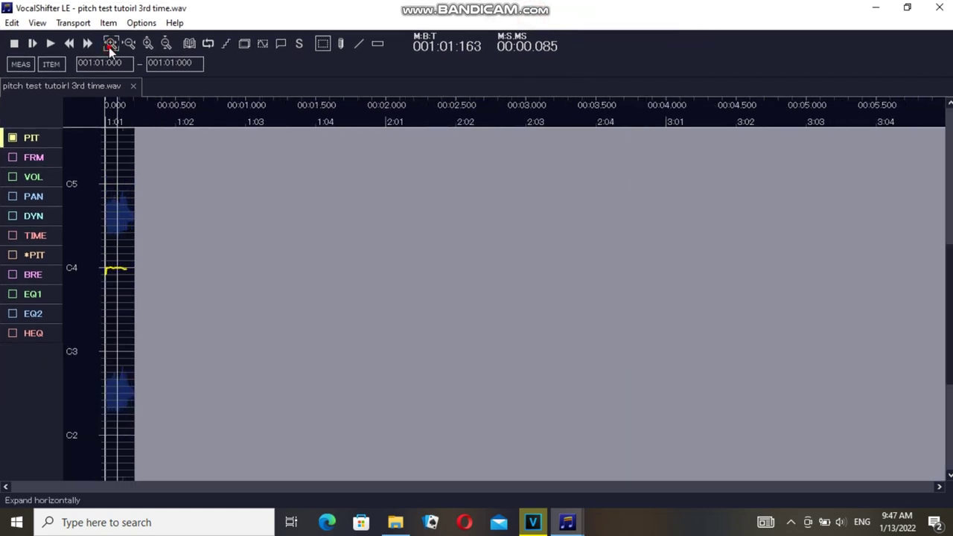
{"action": "left_click", "coordinate": [148, 44]}
{"action": "left_click", "coordinate": [148, 44]}
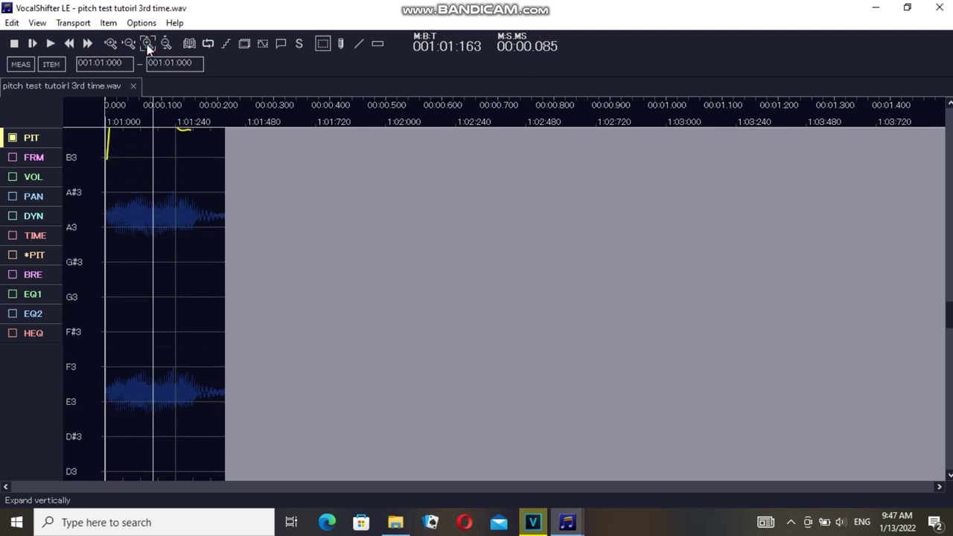
{"action": "left_click_drag", "start_coordinate": [949, 316], "coordinate": [946, 291]}
{"action": "left_click", "coordinate": [110, 44]}
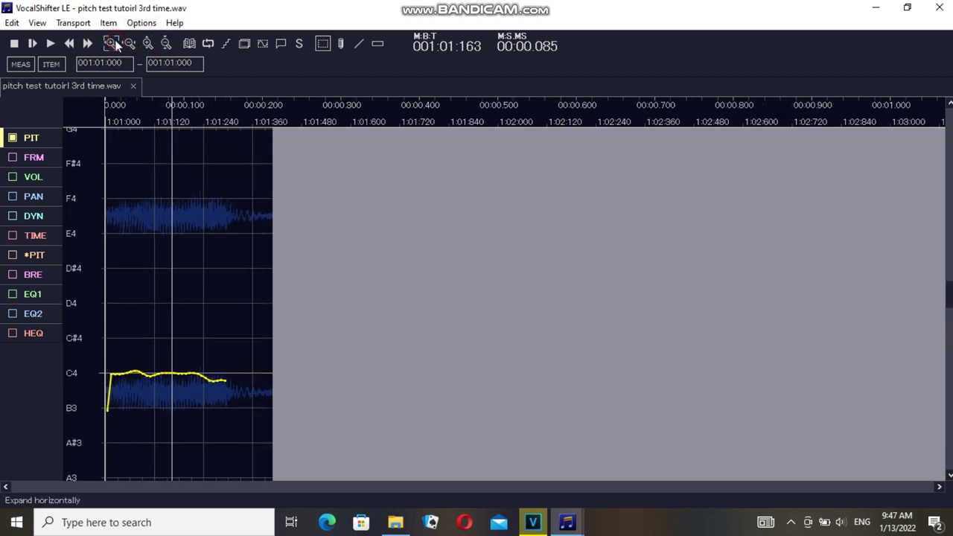
{"action": "key", "text": "space"}
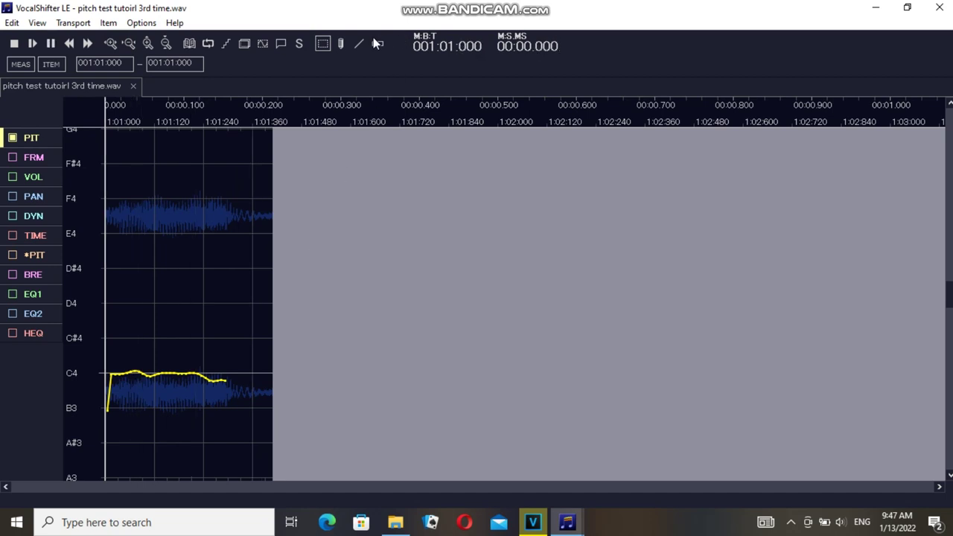
Flatten the sample's entire pitch curve to C4 with a straight line and play the result
{"action": "left_click", "coordinate": [359, 43]}
{"action": "left_click_drag", "start_coordinate": [267, 373], "coordinate": [76, 379]}
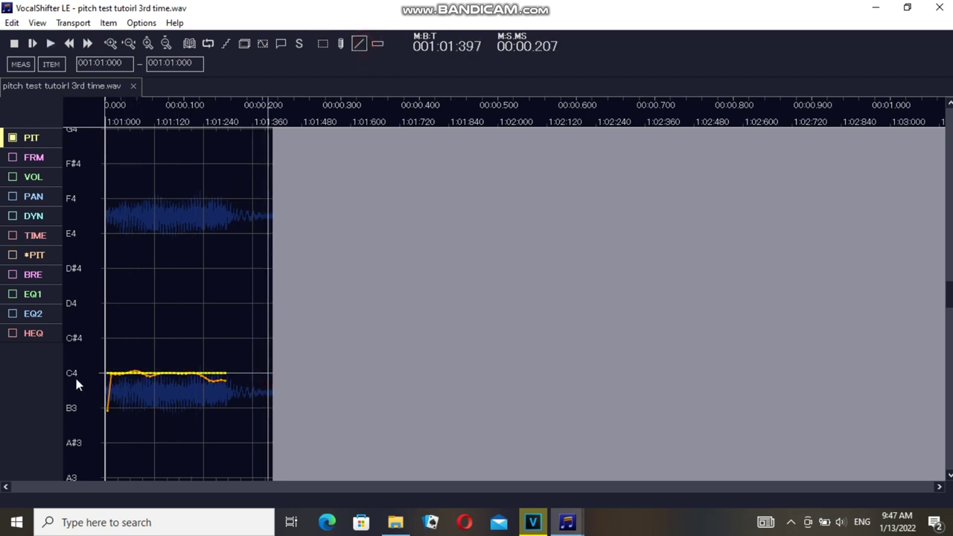
{"action": "key", "text": "space"}
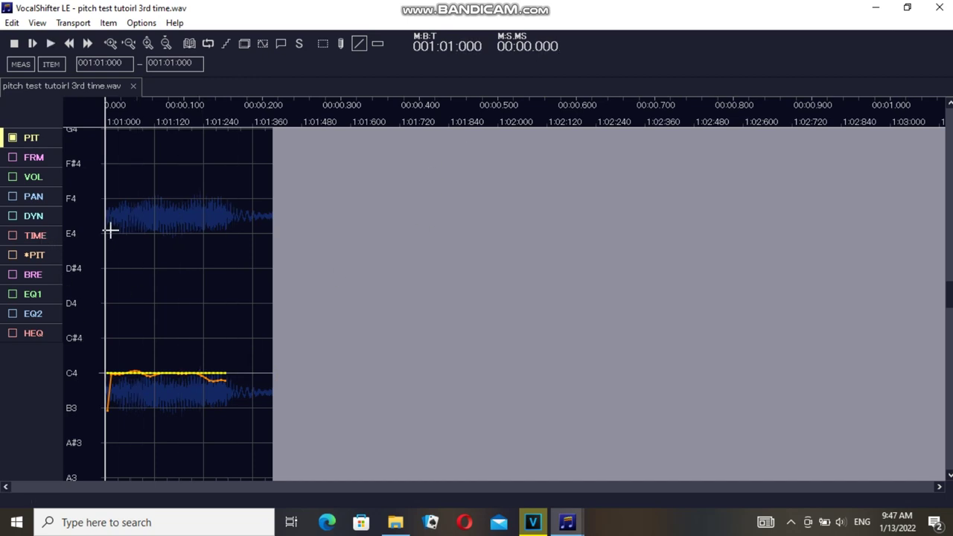
{"action": "key", "text": "space"}
Stretch the sample's end to about 0.5 seconds in TIME mode, play it and close the item editor
{"action": "left_click", "coordinate": [11, 236]}
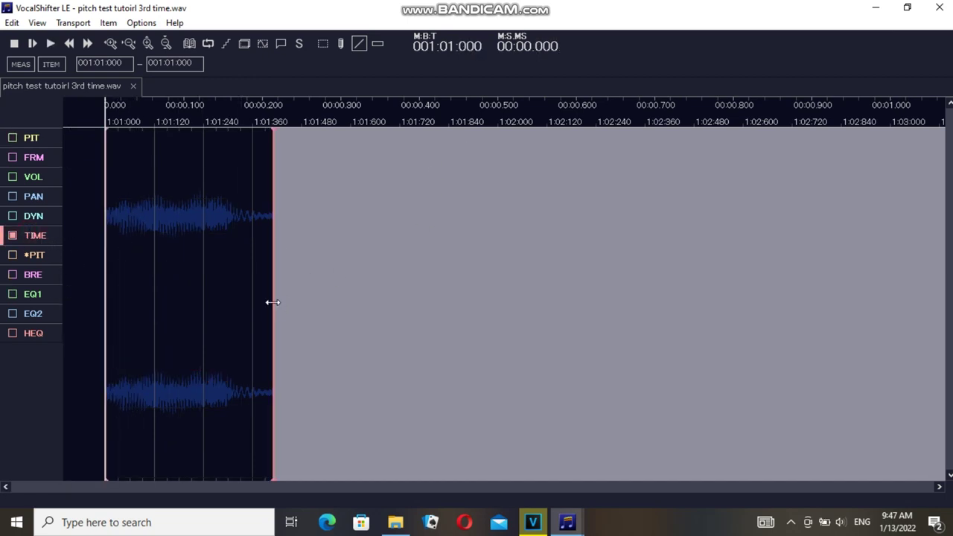
{"action": "left_click_drag", "start_coordinate": [273, 302], "coordinate": [496, 271]}
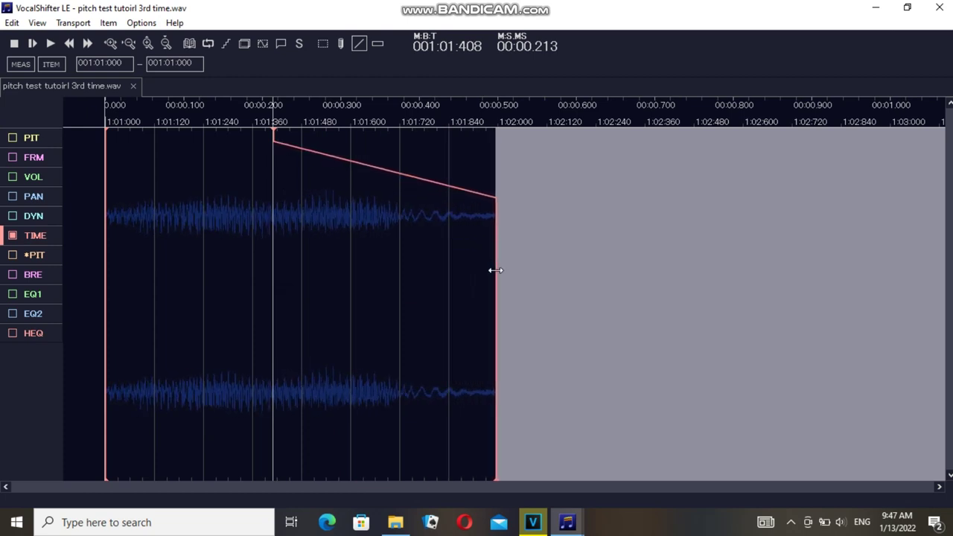
{"action": "key", "text": "space"}
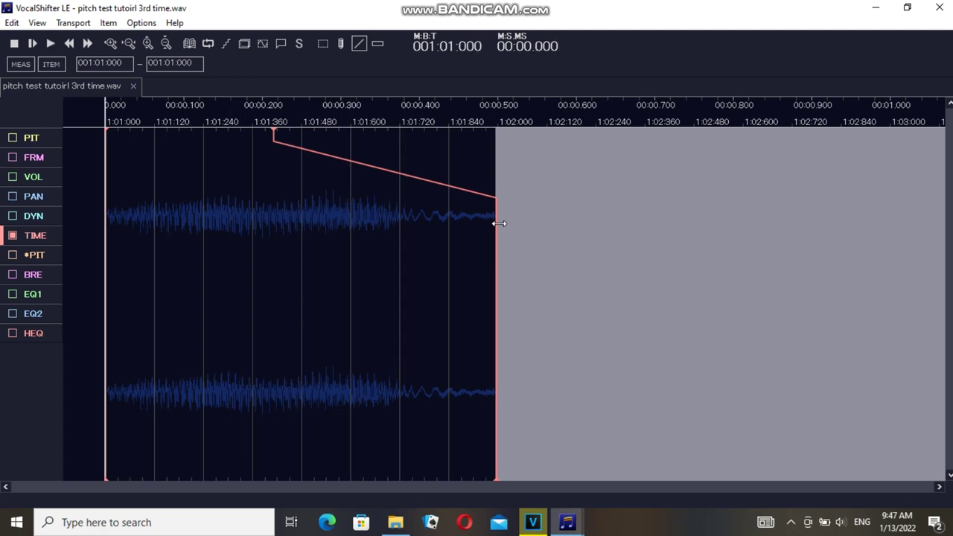
{"action": "left_click_drag", "start_coordinate": [499, 223], "coordinate": [503, 226]}
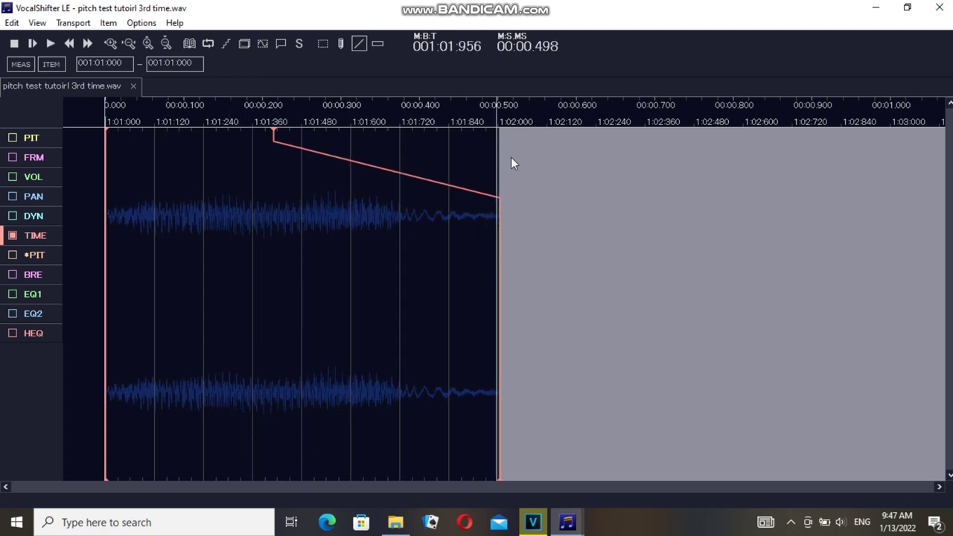
{"action": "left_click", "coordinate": [134, 85]}
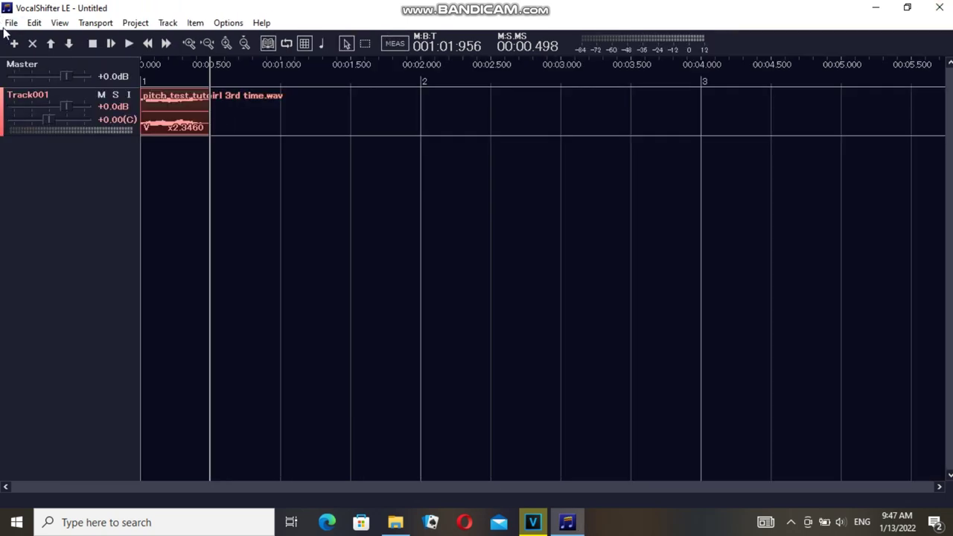
Export the project to Documents as a 16bit stereo wave file named "pitch sampl,e test,nt" and close VocalShifter LE
{"action": "left_click", "coordinate": [11, 23]}
{"action": "left_click", "coordinate": [46, 117]}
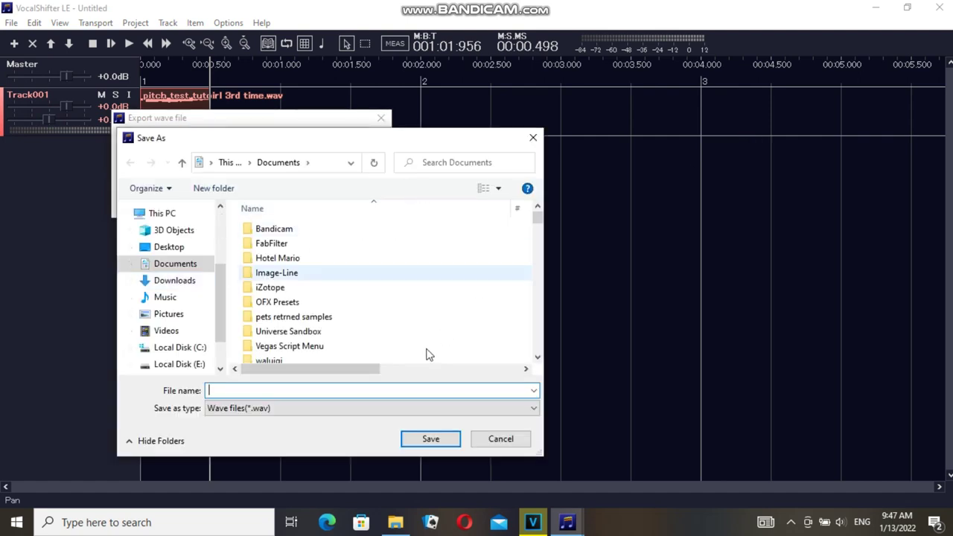
{"action": "type", "text": "pit"}
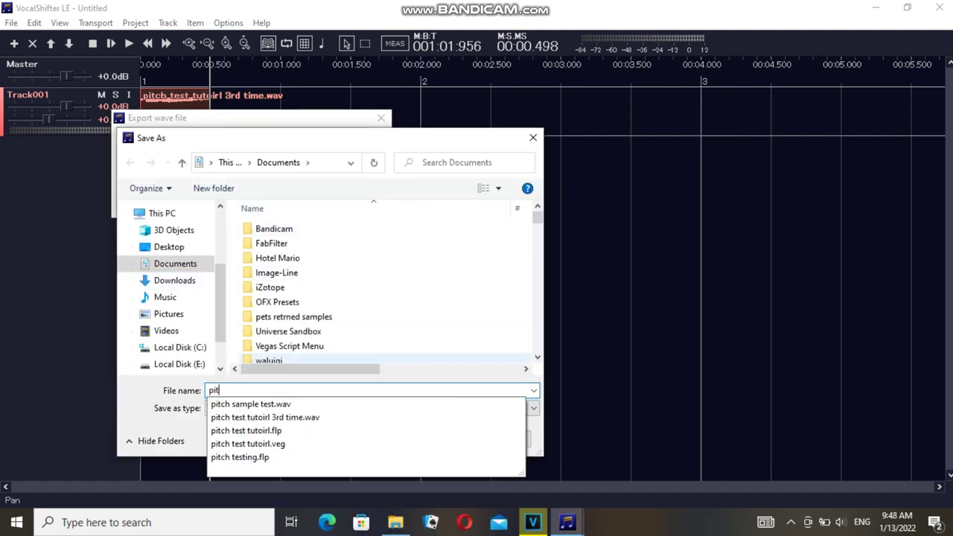
{"action": "type", "text": "ch sampl,e test,nt"}
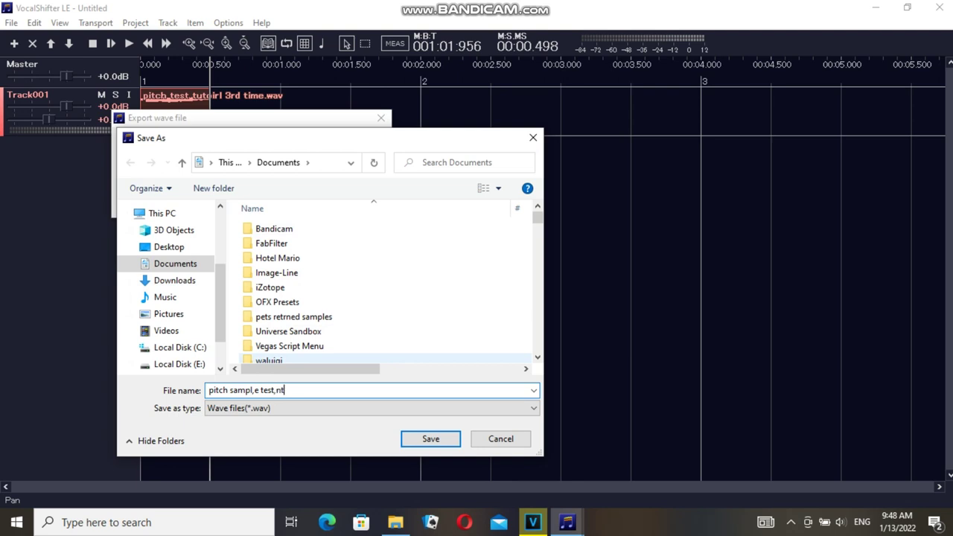
{"action": "key", "text": "Return"}
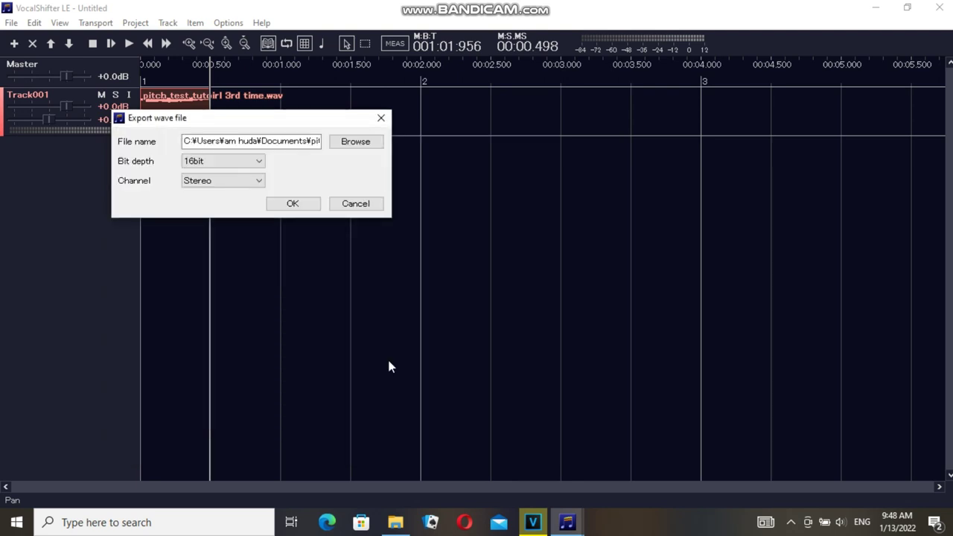
{"action": "left_click", "coordinate": [292, 204]}
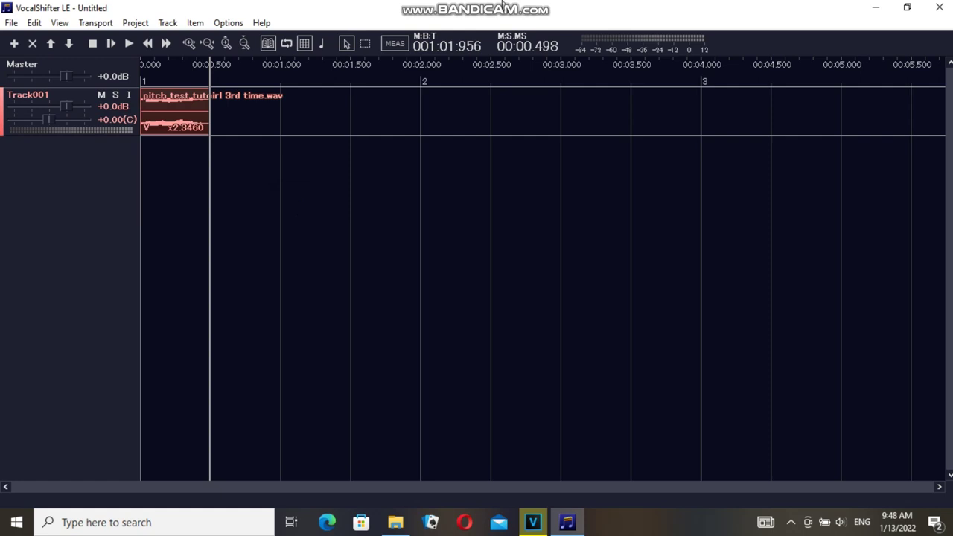
{"action": "key", "text": "alt+F4"}
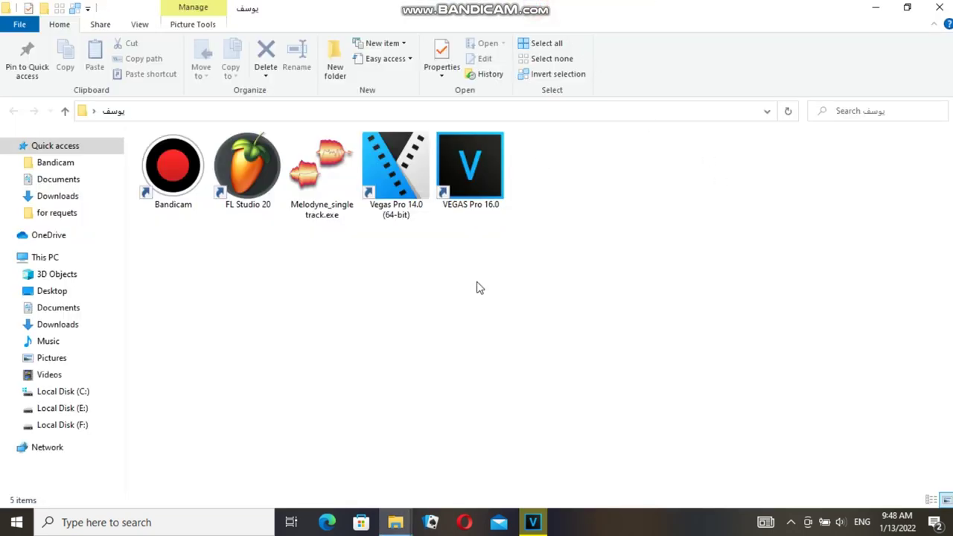
Launch FL Studio 20, display the channel rack and replace the Kick channel with a Sampler
{"action": "double_click", "coordinate": [266, 177]}
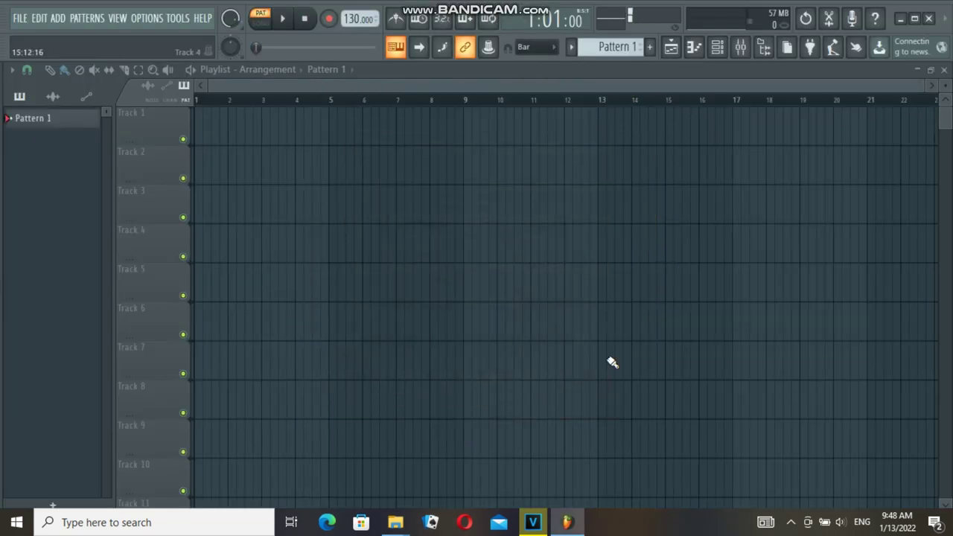
{"action": "left_click", "coordinate": [717, 47]}
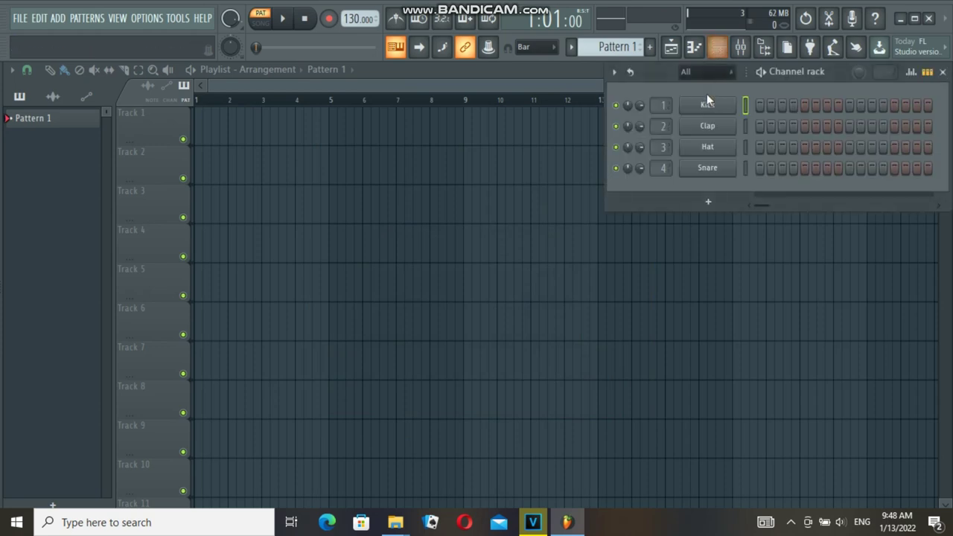
{"action": "right_click", "coordinate": [702, 105]}
{"action": "mouse_move", "coordinate": [706, 227]}
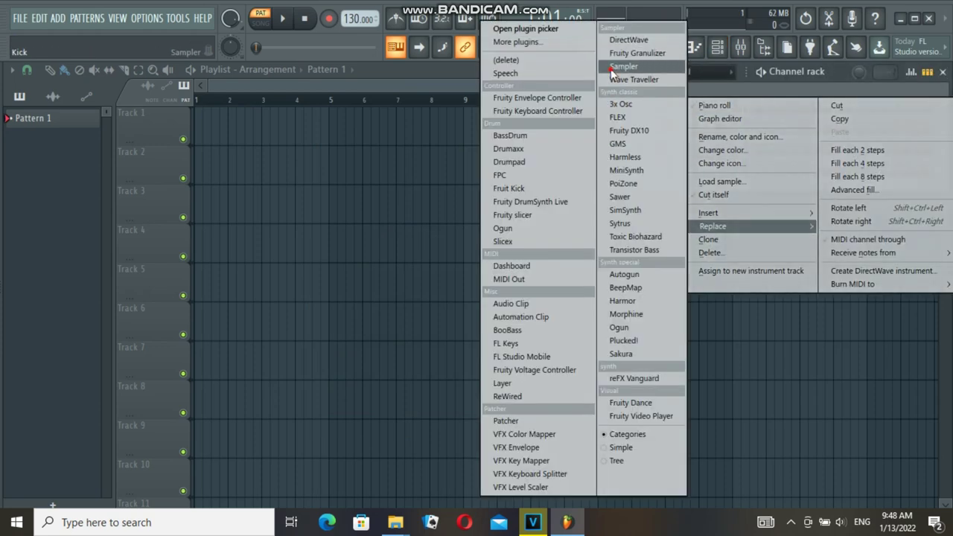
{"action": "left_click", "coordinate": [639, 62]}
Load "pitch sampl,e test,nt.wav" from the Documents folder into the Sampler channel
{"action": "mouse_move", "coordinate": [394, 523]}
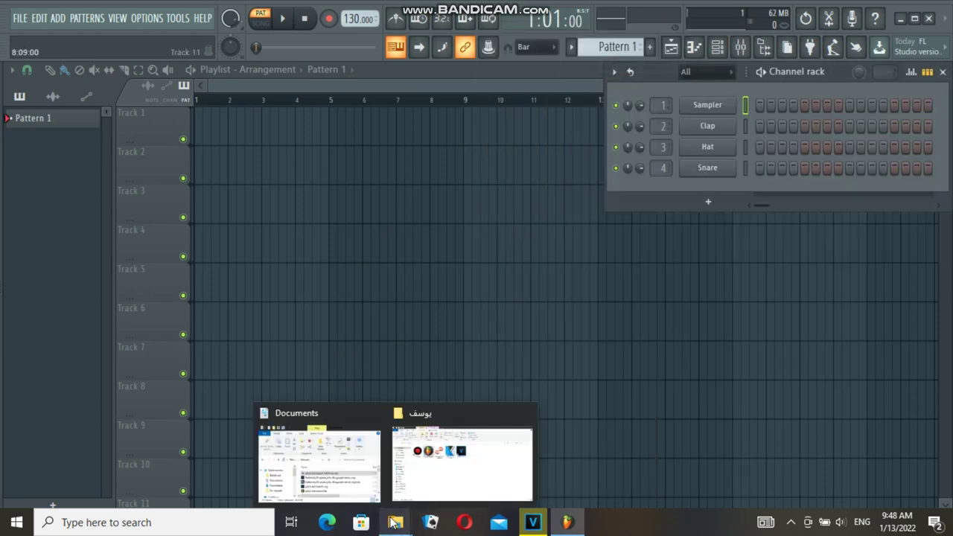
{"action": "left_click", "coordinate": [341, 464]}
{"action": "left_click", "coordinate": [345, 375]}
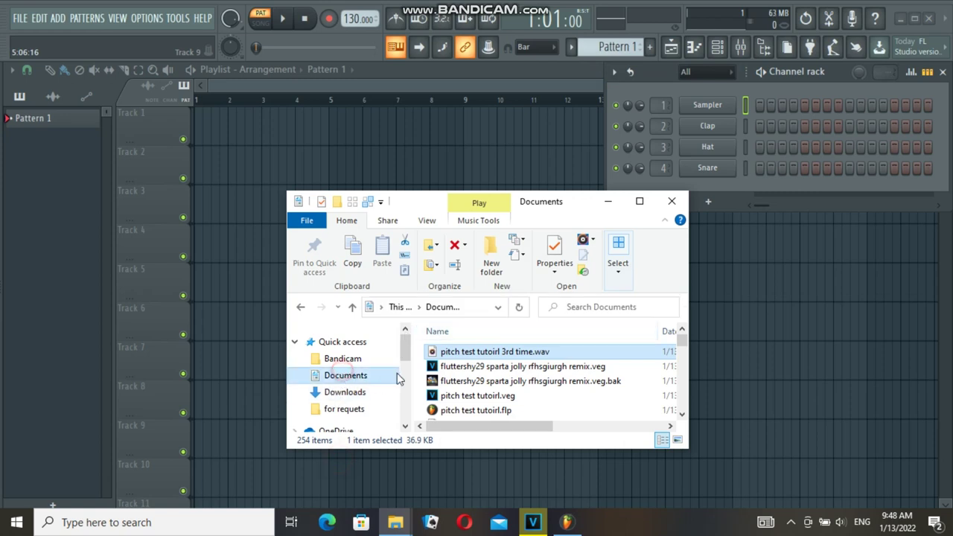
{"action": "left_click", "coordinate": [484, 352]}
{"action": "left_click_drag", "start_coordinate": [484, 352], "coordinate": [697, 108]}
Normalize the sample in its channel settings, raise its crossfade to the maximum and move the sample start forward
{"action": "left_click", "coordinate": [698, 108]}
{"action": "left_click_drag", "start_coordinate": [149, 170], "coordinate": [249, 125]}
{"action": "left_click", "coordinate": [395, 260]}
{"action": "left_click", "coordinate": [397, 270]}
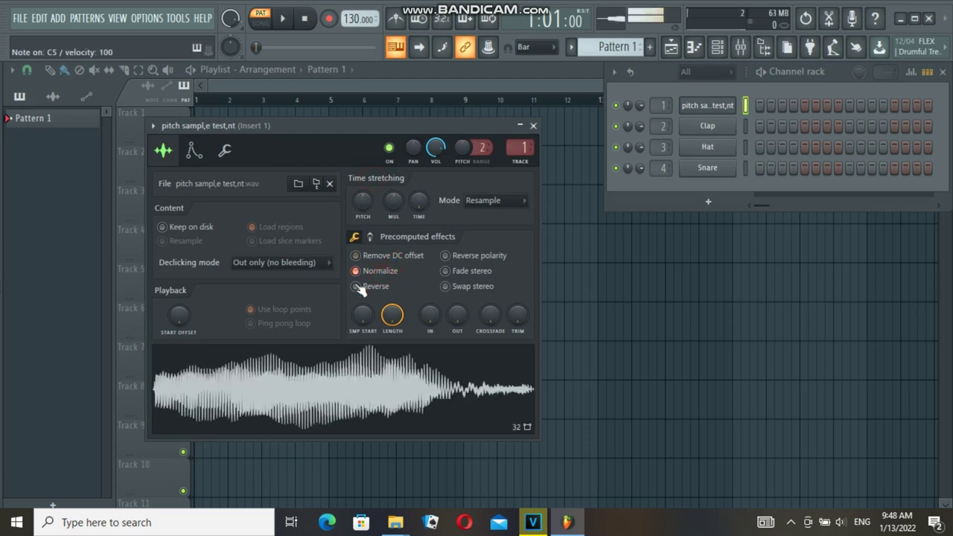
{"action": "left_click_drag", "start_coordinate": [498, 317], "coordinate": [496, 319]}
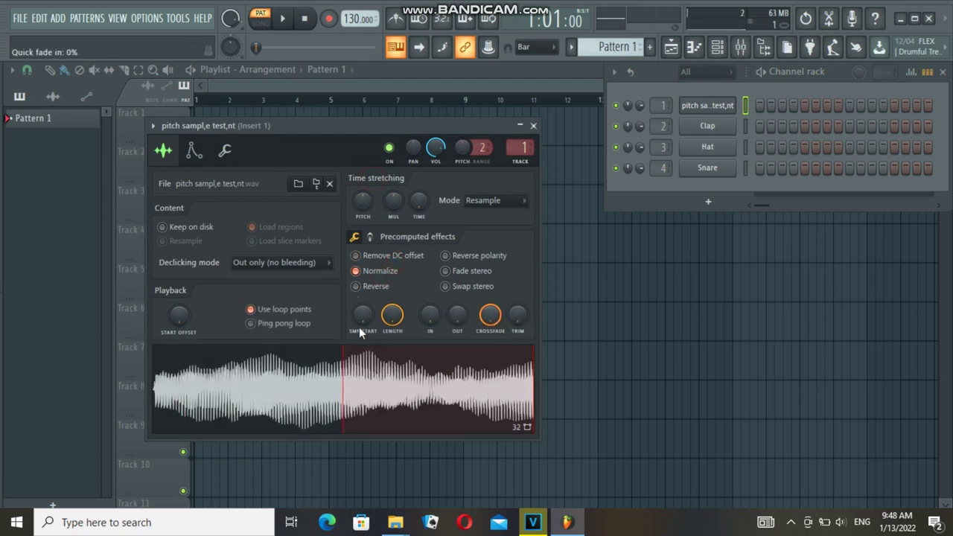
{"action": "left_click_drag", "start_coordinate": [362, 330], "coordinate": [356, 328]}
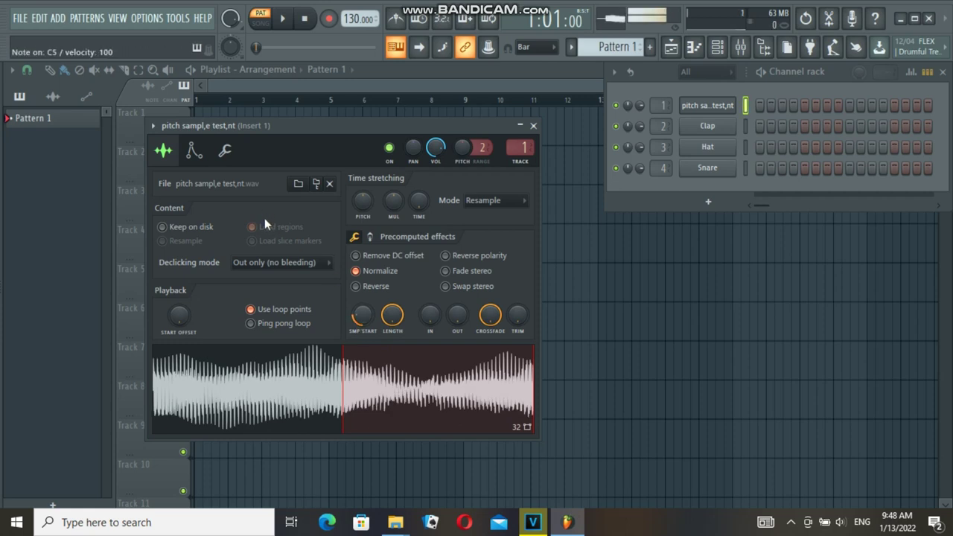
Shape the sample's volume envelope with zero attack, hold and release, a low sustain level and decay tension of -100%
{"action": "left_click", "coordinate": [195, 153]}
{"action": "left_click_drag", "start_coordinate": [191, 288], "coordinate": [190, 313]}
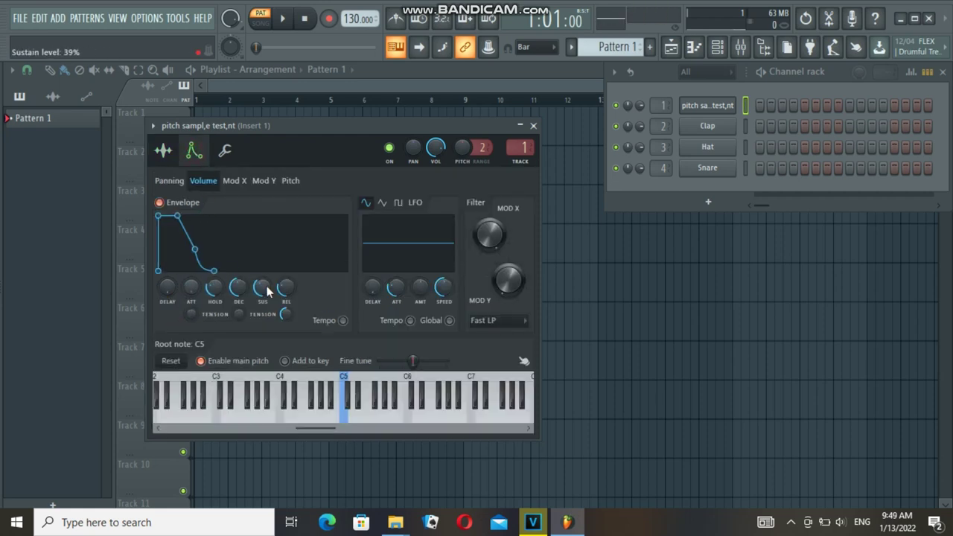
{"action": "right_click", "coordinate": [291, 318]}
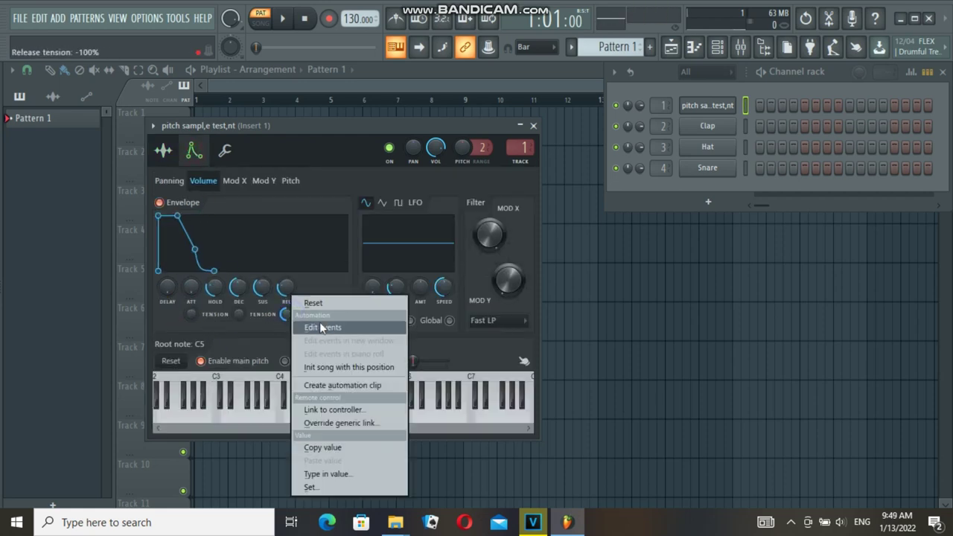
{"action": "left_click", "coordinate": [320, 305]}
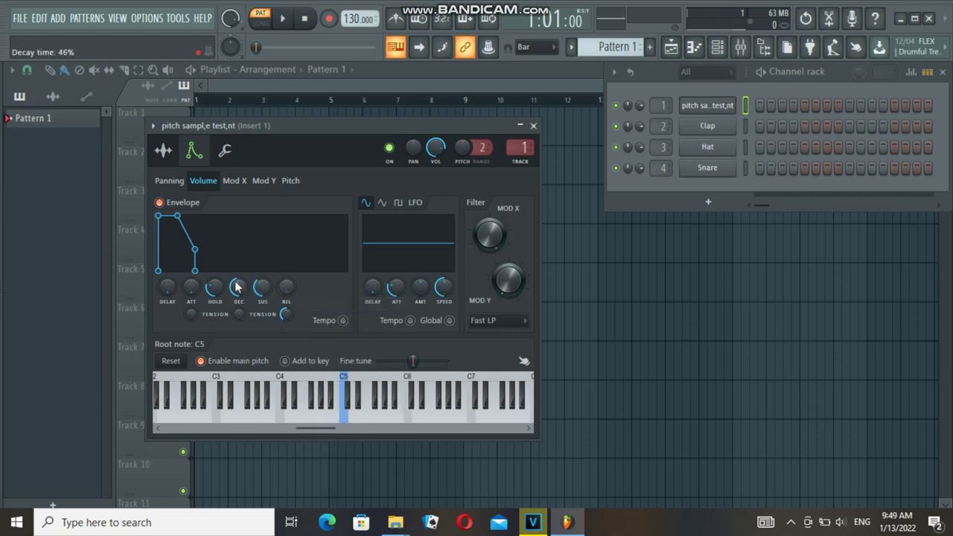
{"action": "left_click_drag", "start_coordinate": [207, 289], "coordinate": [209, 313]}
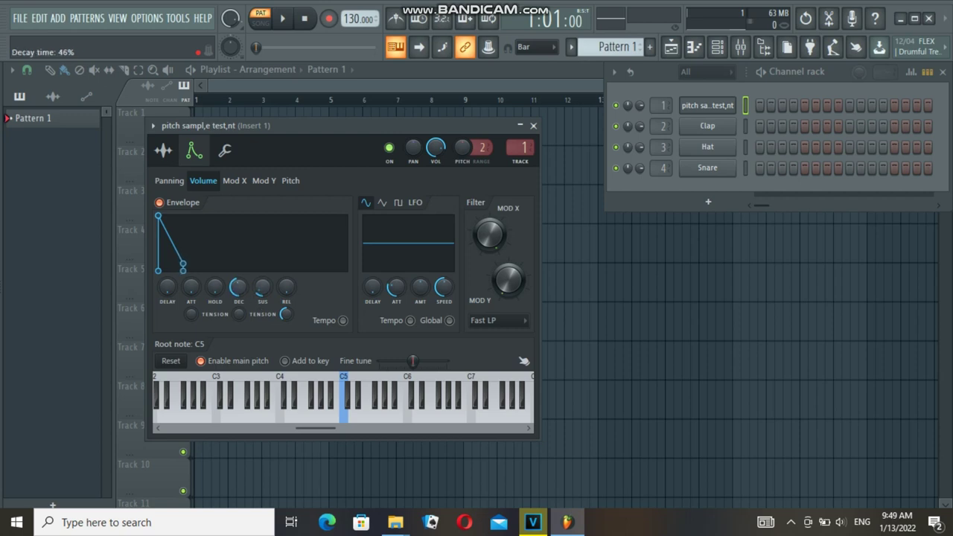
{"action": "left_click_drag", "start_coordinate": [246, 318], "coordinate": [251, 306]}
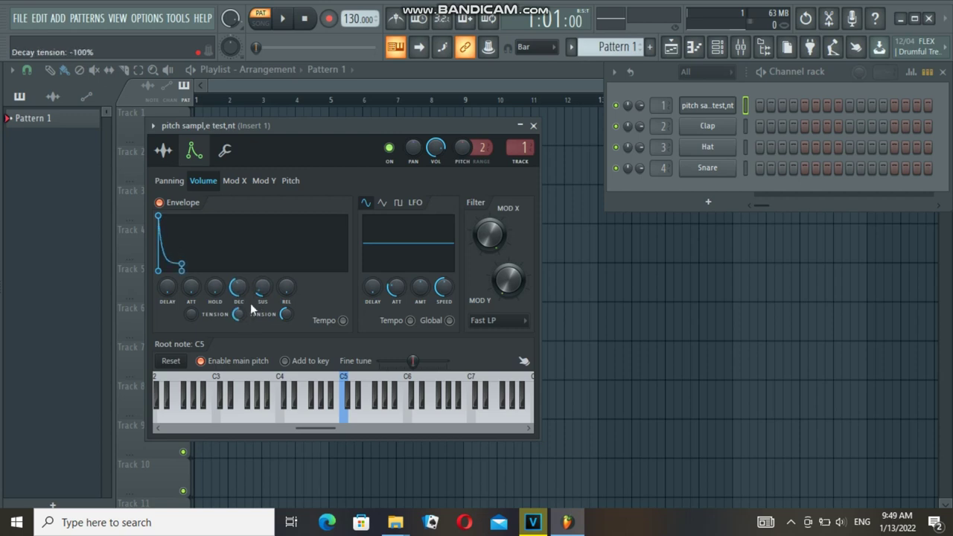
Play a few test notes with the shaped sample and close its channel settings
{"action": "key", "text": "z"}
{"action": "key", "text": "z"}
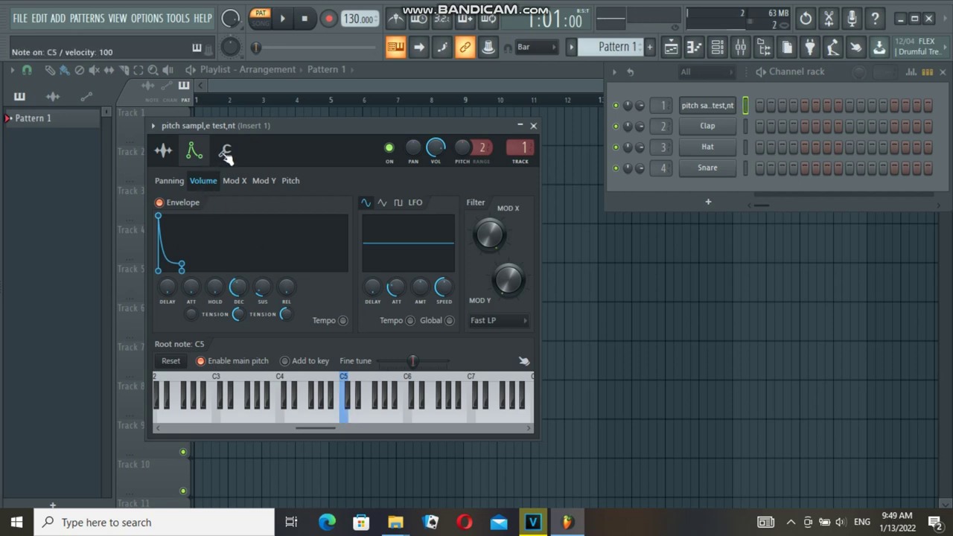
{"action": "key", "text": "z"}
{"action": "key", "text": "z"}
{"action": "left_click", "coordinate": [533, 126]}
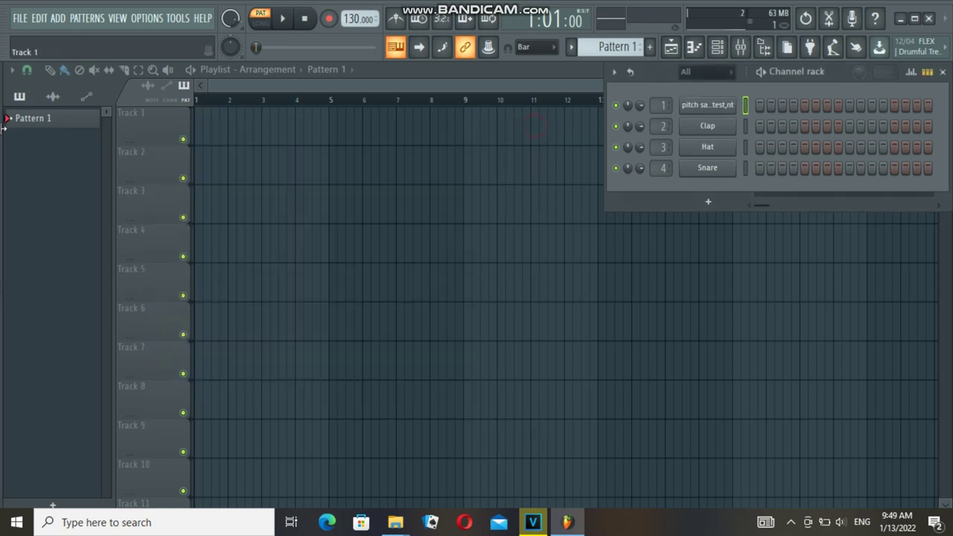
Place Pattern 1 at bar 1 of Track 1 and draw D5, E5, A5, G5, F#5 and D5 in its piano roll's first bar
{"action": "left_click_drag", "start_coordinate": [36, 119], "coordinate": [200, 130]}
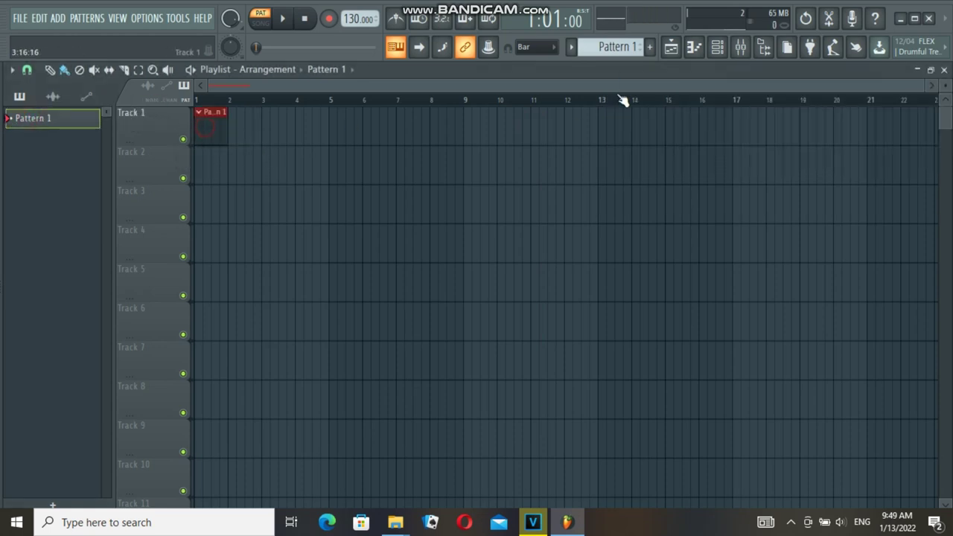
{"action": "left_click", "coordinate": [694, 47]}
{"action": "mouse_move", "coordinate": [182, 266]}
{"action": "left_mouse_down"}
{"action": "mouse_move", "coordinate": [125, 228]}
{"action": "mouse_move", "coordinate": [10, 293]}
{"action": "mouse_move", "coordinate": [18, 281]}
{"action": "left_mouse_up"}
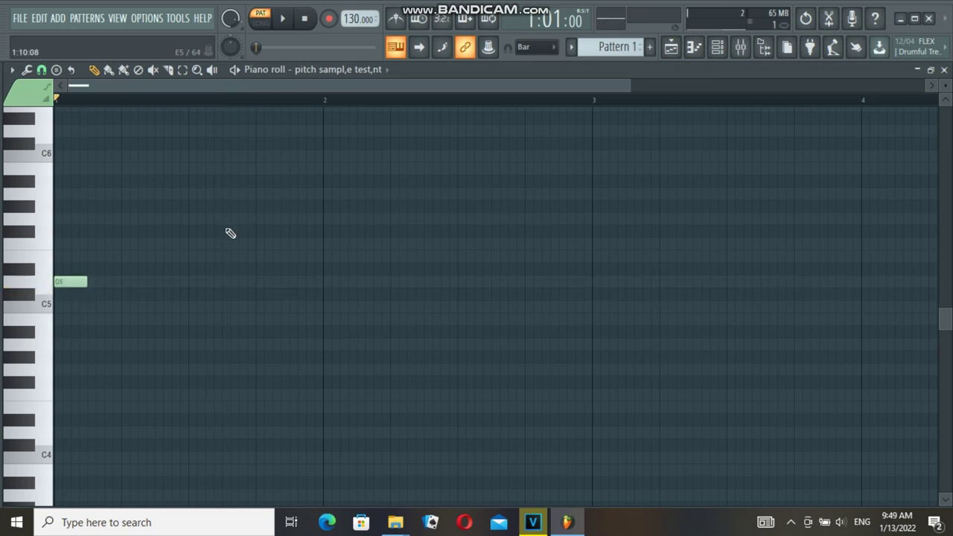
{"action": "left_click", "coordinate": [126, 256]}
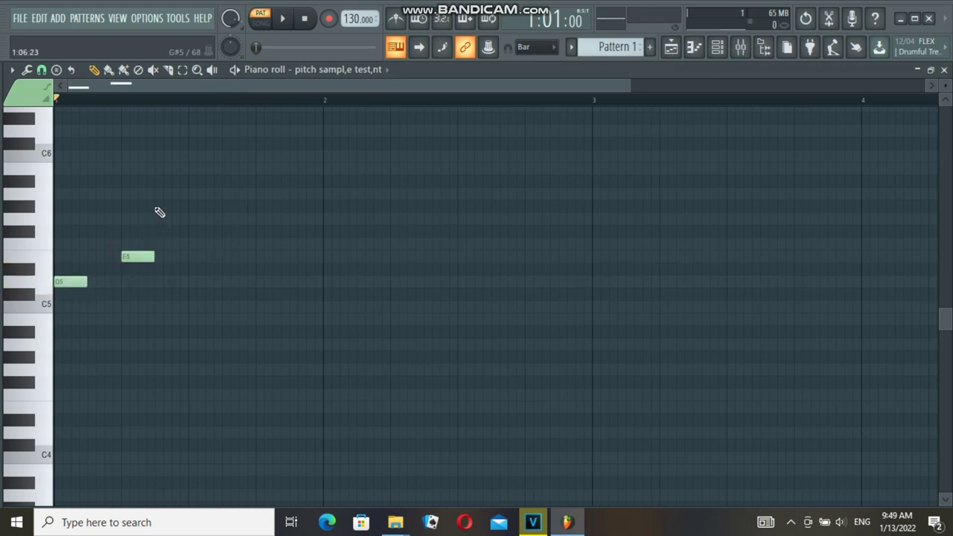
{"action": "left_click", "coordinate": [157, 194]}
{"action": "left_click", "coordinate": [190, 218]}
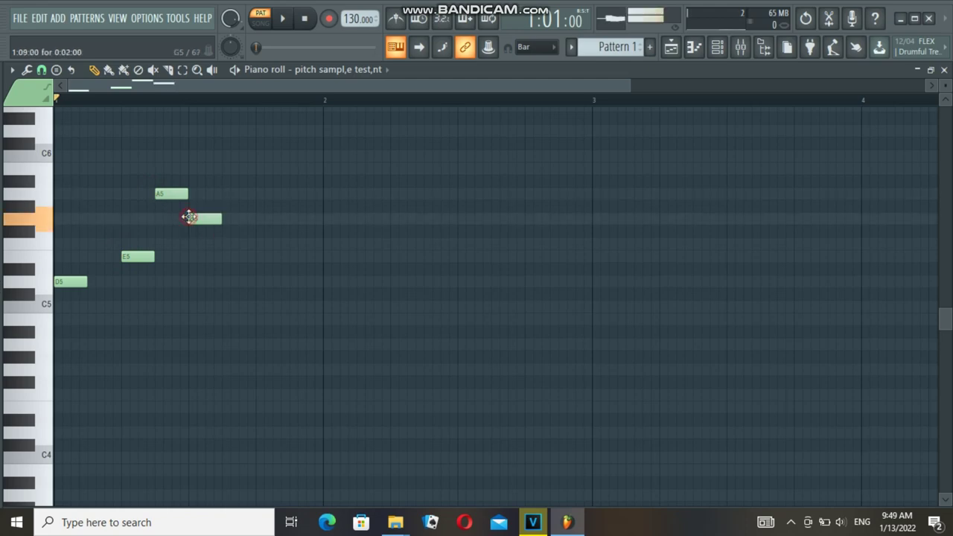
{"action": "left_click", "coordinate": [224, 231]}
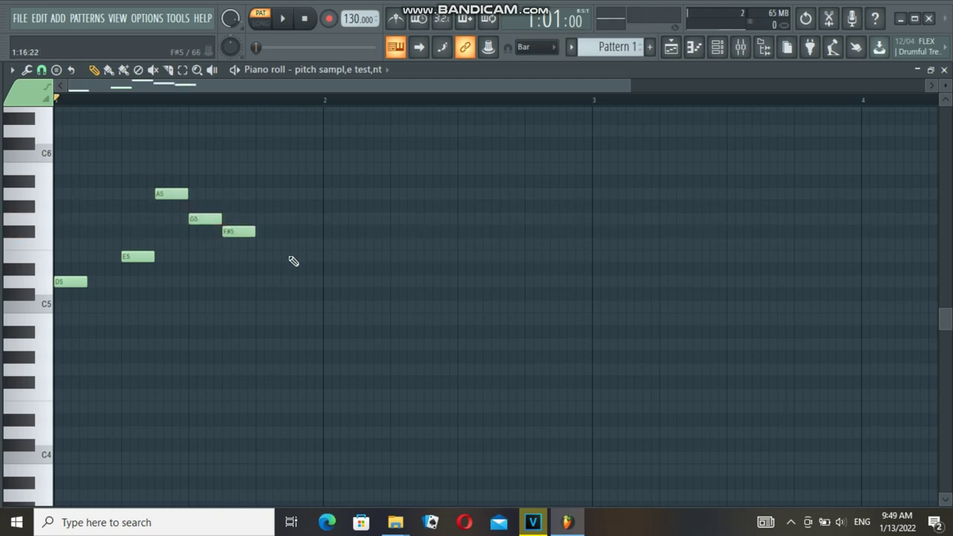
{"action": "left_click", "coordinate": [259, 281]}
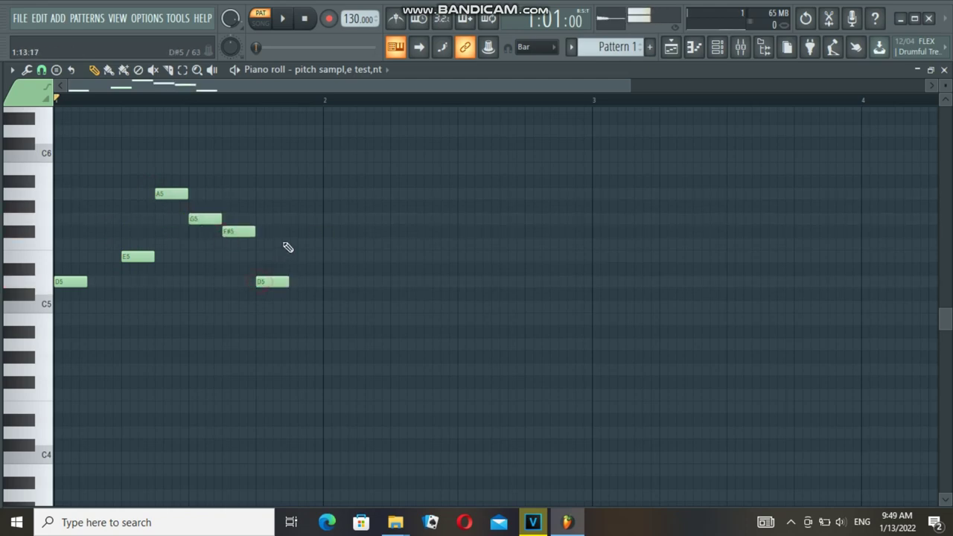
Play the first-bar melody and set the project tempo to 140 BPM
{"action": "key", "text": "space"}
{"action": "key", "text": "space"}
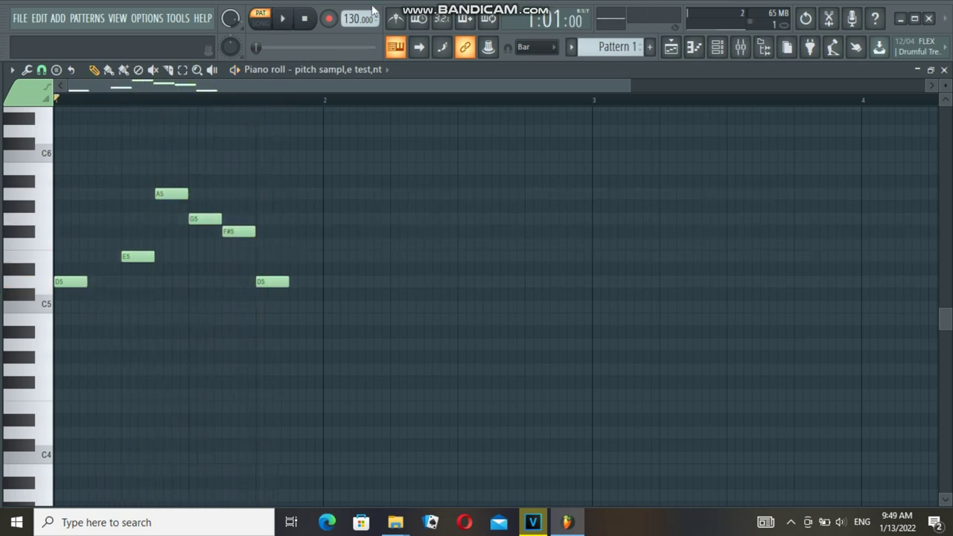
{"action": "left_click_drag", "start_coordinate": [359, 22], "coordinate": [359, 15]}
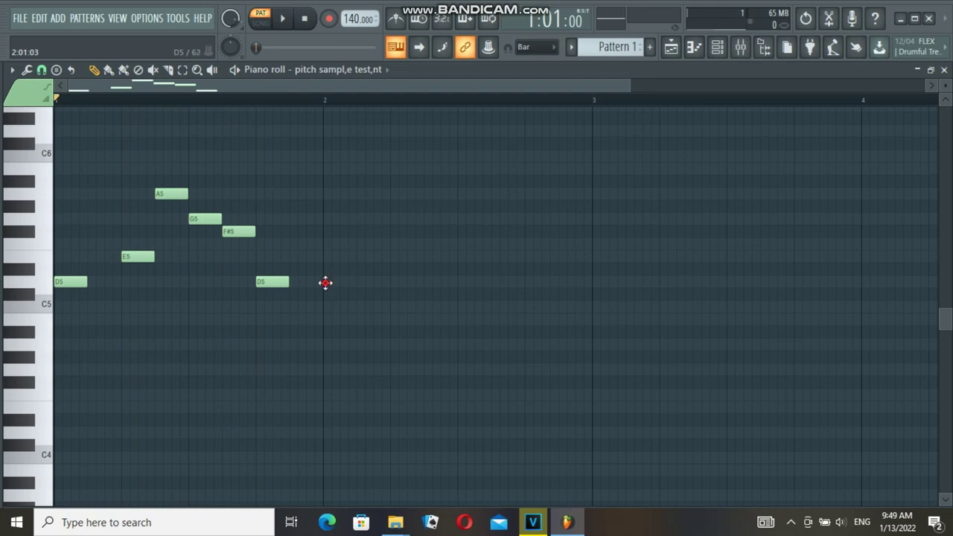
Add short notes A5, D5, A5, D5 at the start of bar 2, extend a final D5 to bar 3 and play the pattern
{"action": "left_click", "coordinate": [326, 282]}
{"action": "left_click_drag", "start_coordinate": [351, 281], "coordinate": [336, 194]}
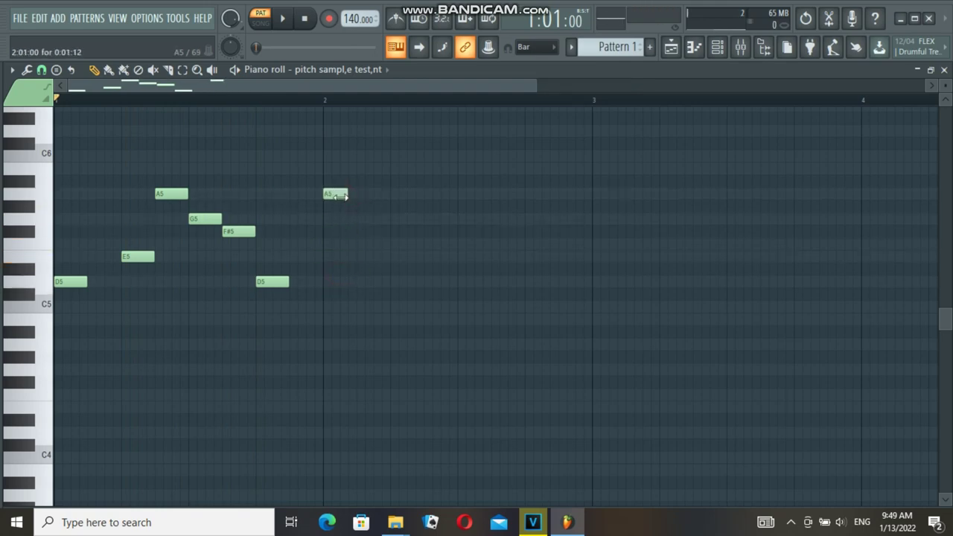
{"action": "left_click", "coordinate": [350, 269]}
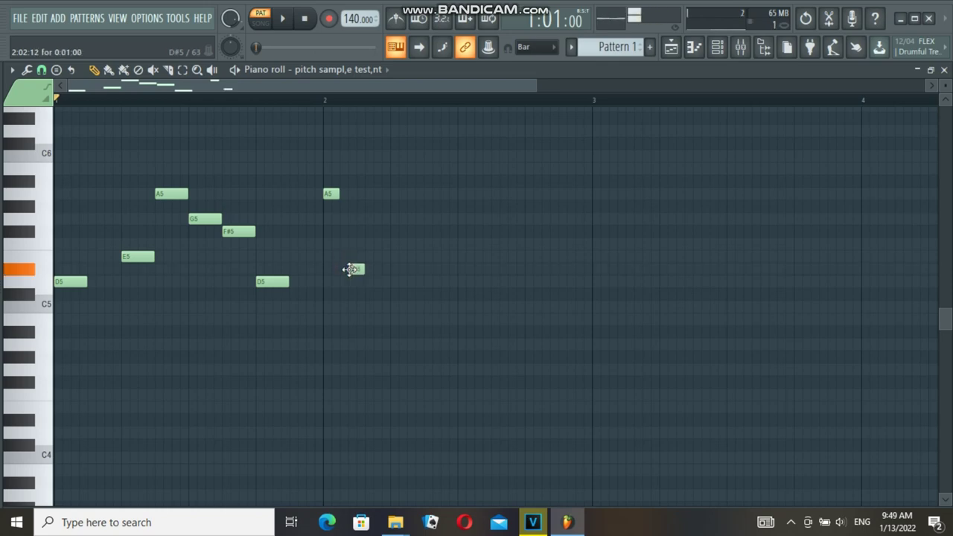
{"action": "mouse_move", "coordinate": [350, 270]}
{"action": "left_mouse_down"}
{"action": "mouse_move", "coordinate": [347, 289]}
{"action": "mouse_move", "coordinate": [343, 281]}
{"action": "left_mouse_up"}
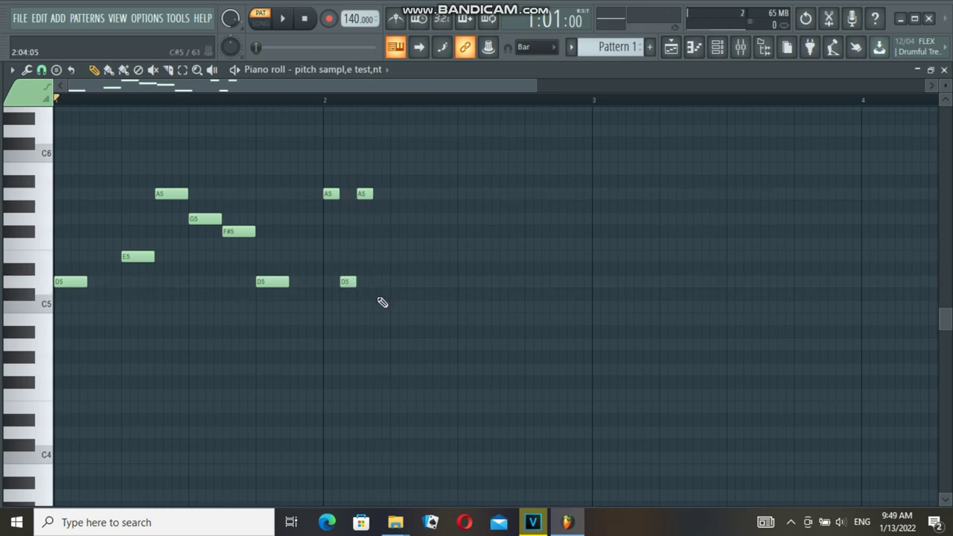
{"action": "key", "text": "space"}
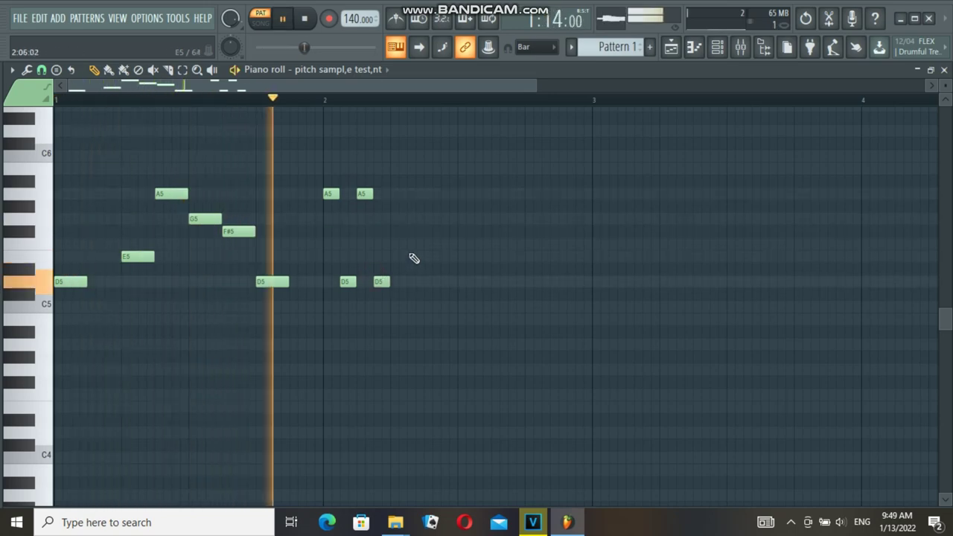
{"action": "key", "text": "space"}
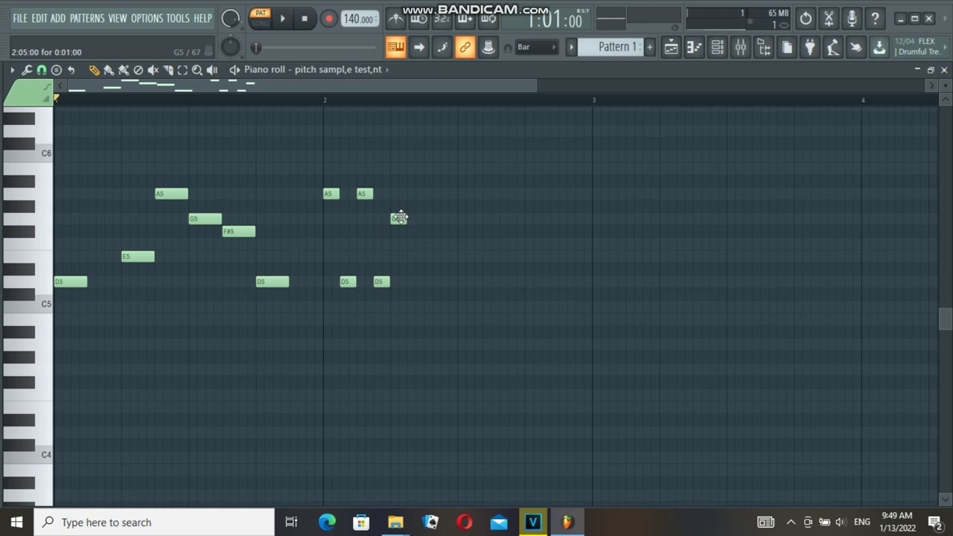
{"action": "left_click_drag", "start_coordinate": [399, 217], "coordinate": [400, 282]}
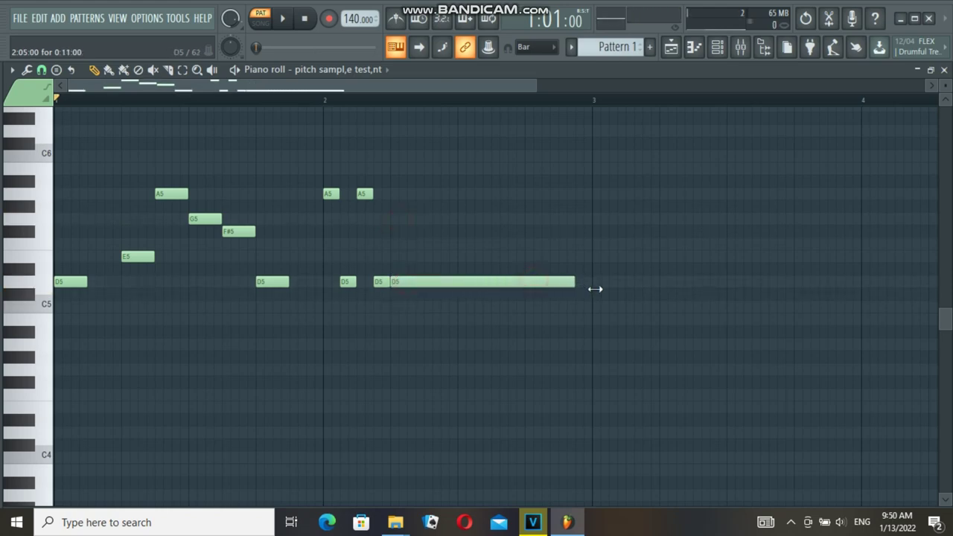
{"action": "key", "text": "space"}
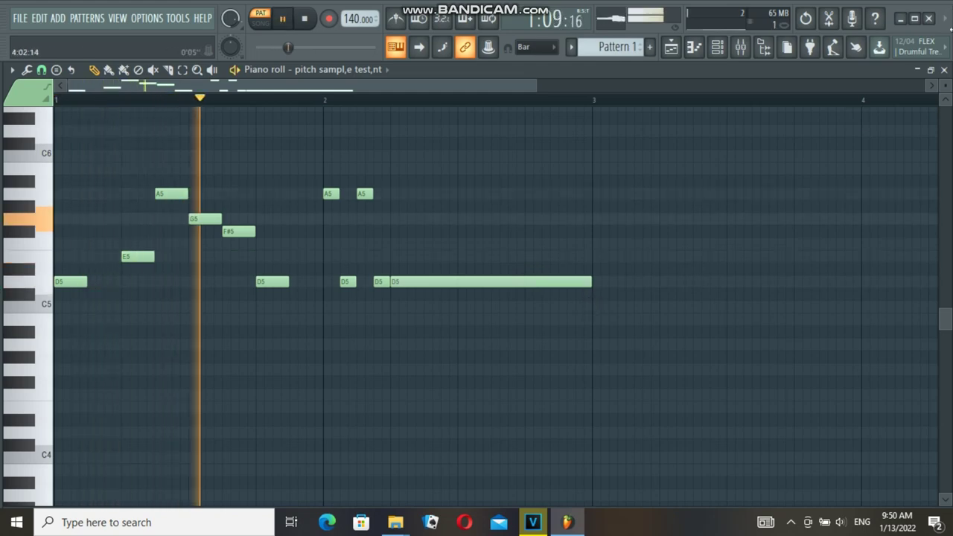
Return to the playlist, switch playback to song mode and display the mixer
{"action": "key", "text": "F5"}
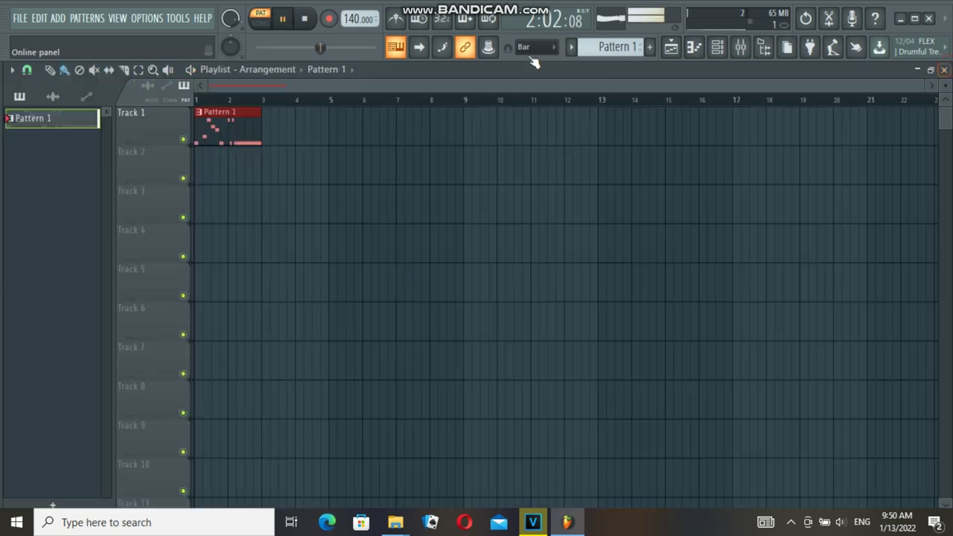
{"action": "left_click", "coordinate": [261, 24]}
{"action": "left_click", "coordinate": [740, 46]}
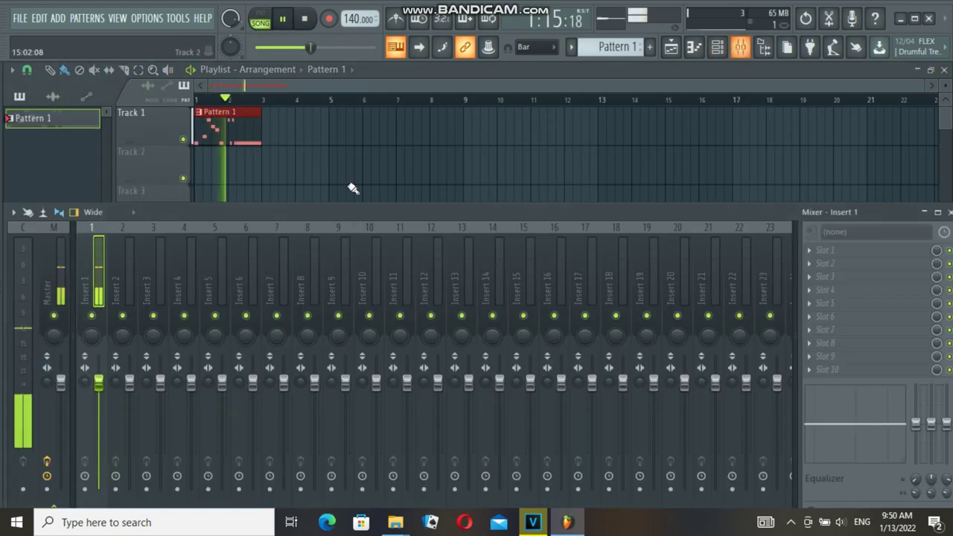
Add Fruity Parametric EQ 2 to slot 1 of Insert 1, fully cut the lows with band 1 and slightly lower the highs with band 7
{"action": "left_click", "coordinate": [823, 259]}
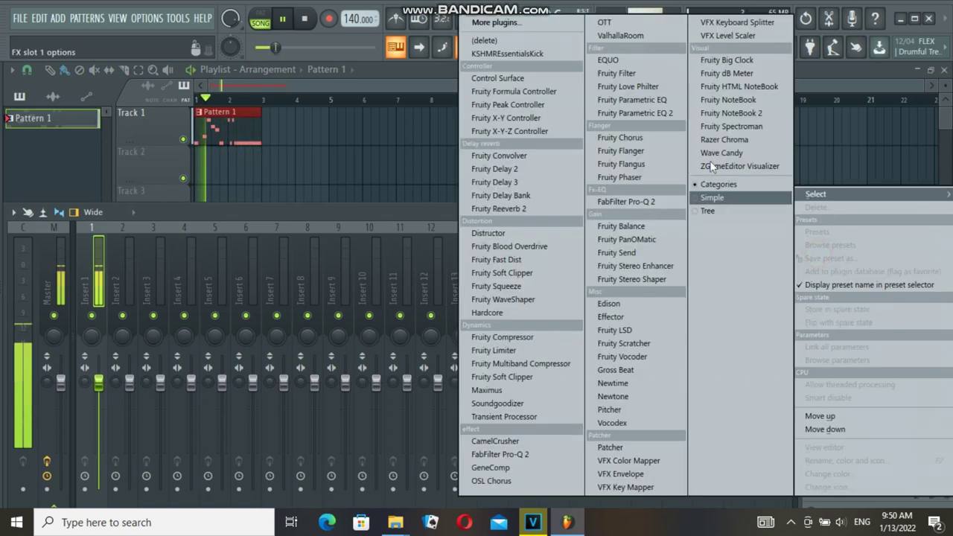
{"action": "left_click", "coordinate": [621, 115]}
{"action": "left_click_drag", "start_coordinate": [134, 313], "coordinate": [192, 380]}
{"action": "left_click_drag", "start_coordinate": [335, 321], "coordinate": [351, 341]}
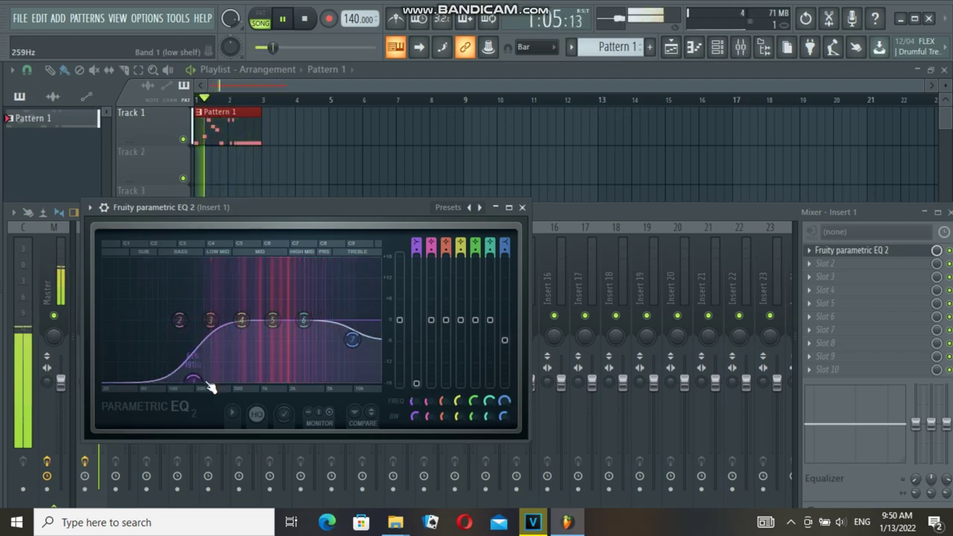
{"action": "left_click", "coordinate": [522, 207]}
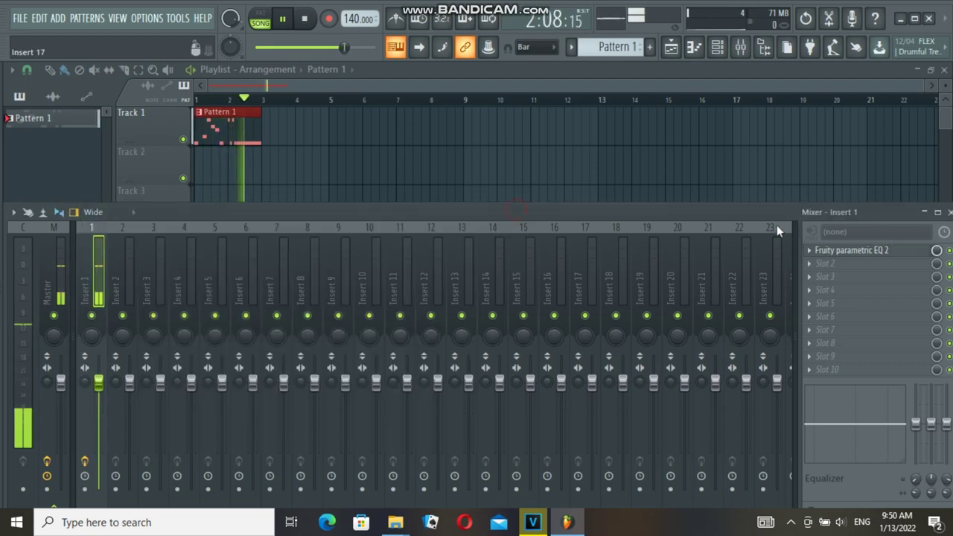
Add Fruity Flangus to slot 2 of Insert 1, set its dry level to 90% and close its window
{"action": "left_click", "coordinate": [833, 264]}
{"action": "left_click", "coordinate": [655, 165]}
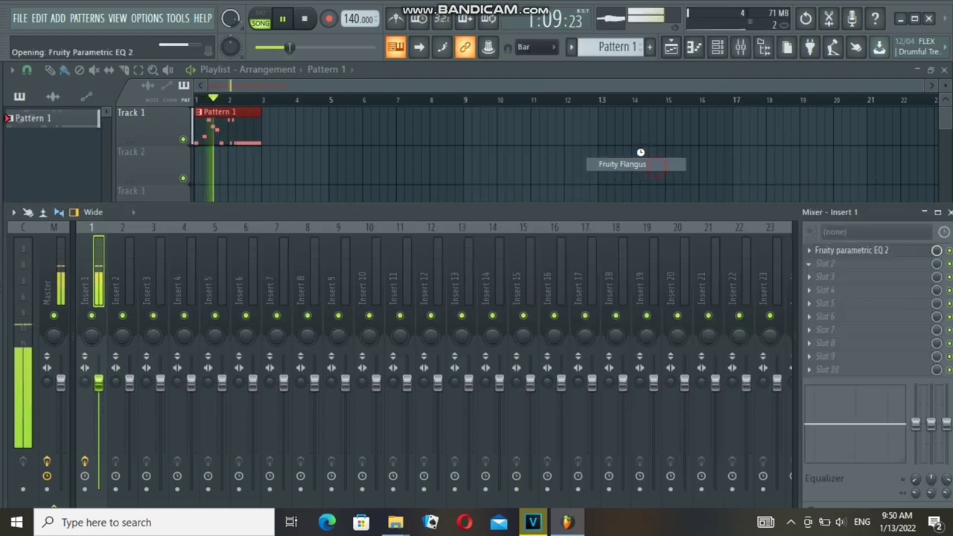
{"action": "left_click_drag", "start_coordinate": [313, 275], "coordinate": [338, 269]}
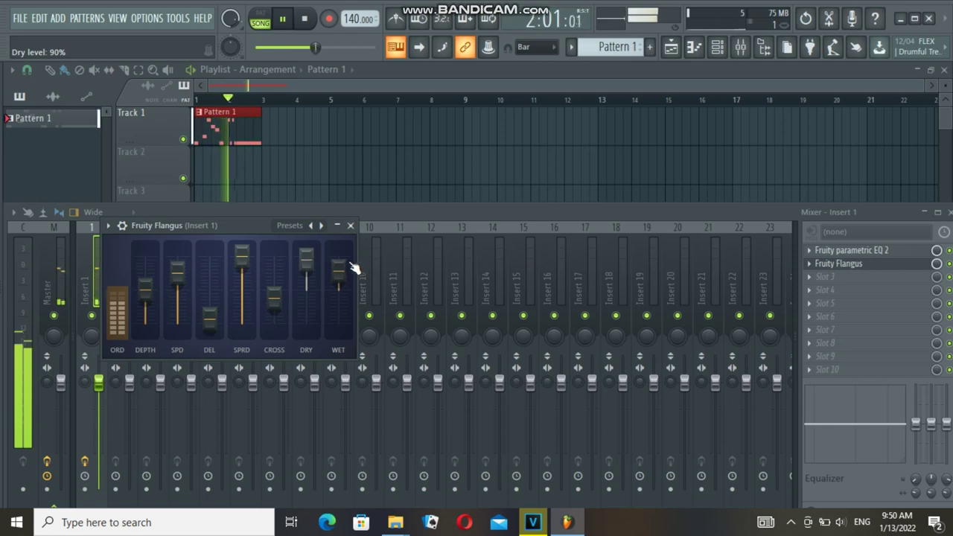
{"action": "left_click", "coordinate": [350, 225]}
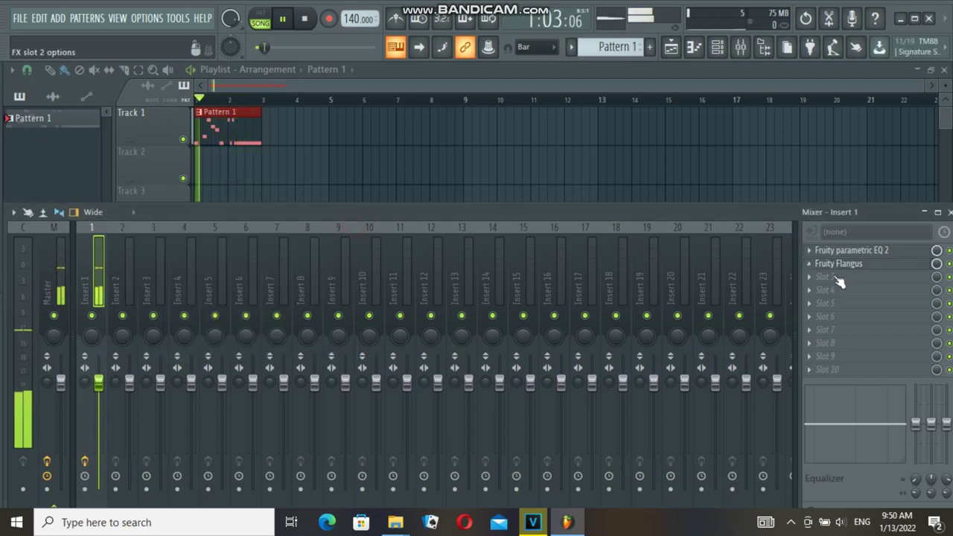
Add Fruity Delay 2 to slot 3 of Insert 1, listen to it during playback and close its window
{"action": "left_click", "coordinate": [832, 277]}
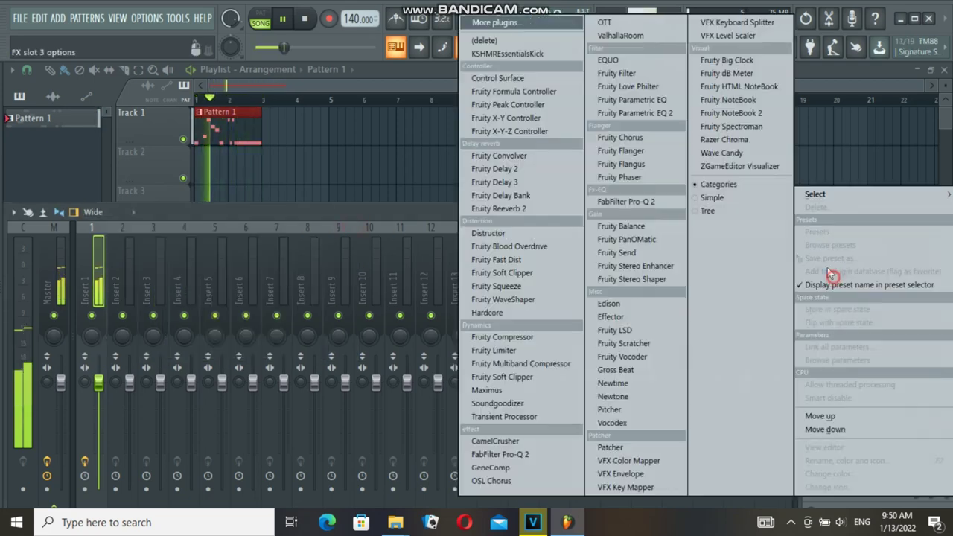
{"action": "left_click", "coordinate": [534, 169]}
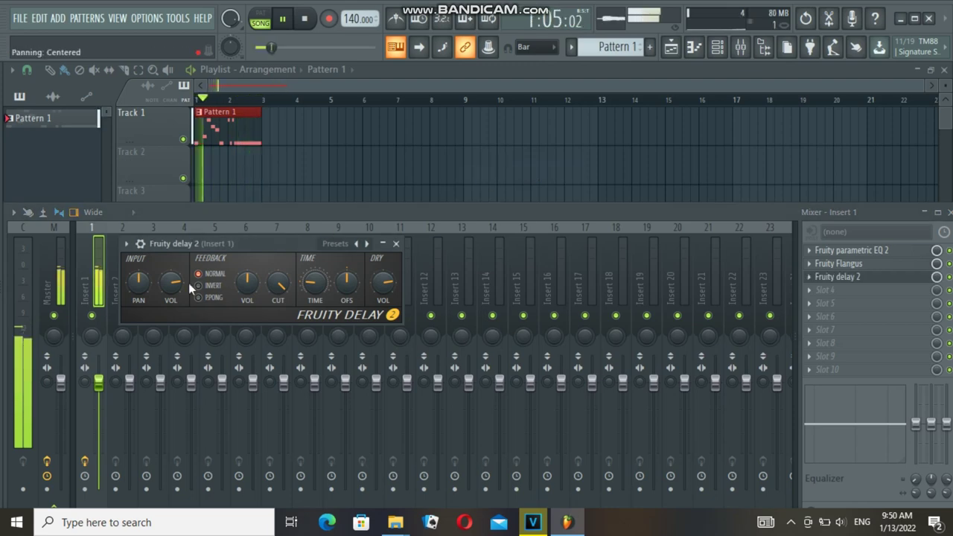
{"action": "left_click", "coordinate": [397, 244]}
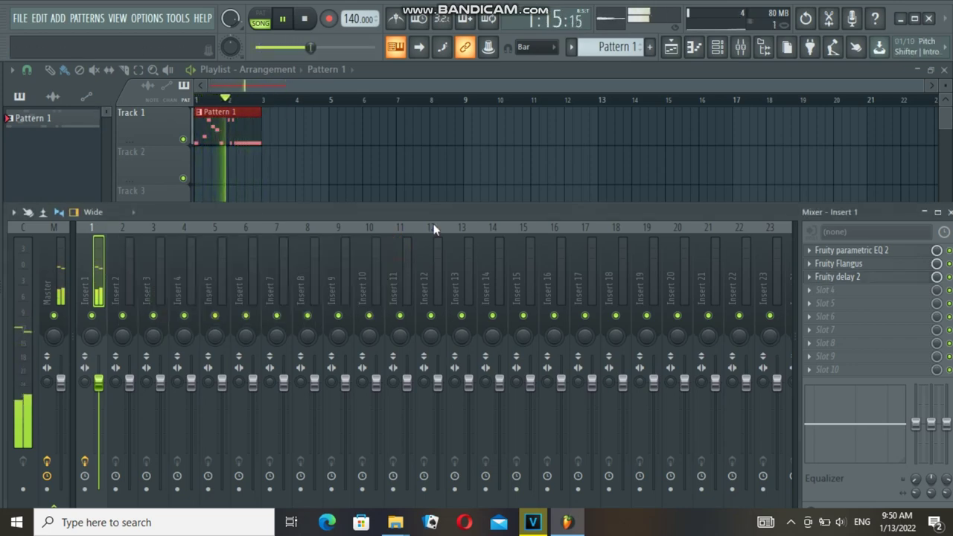
Add Fruity Chorus to slot 4 of Insert 1, set its depth to 0.873 ms and close its window
{"action": "left_click", "coordinate": [824, 292]}
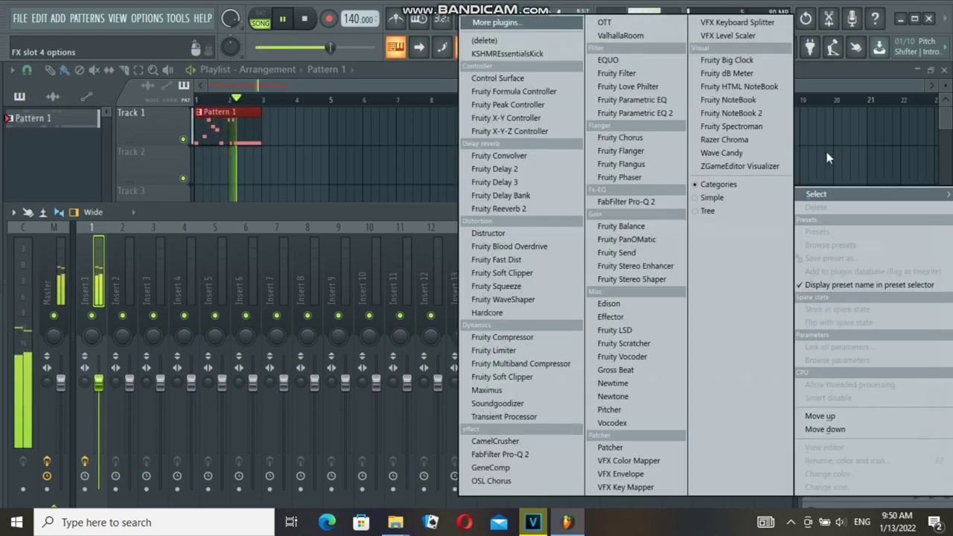
{"action": "left_click", "coordinate": [637, 139]}
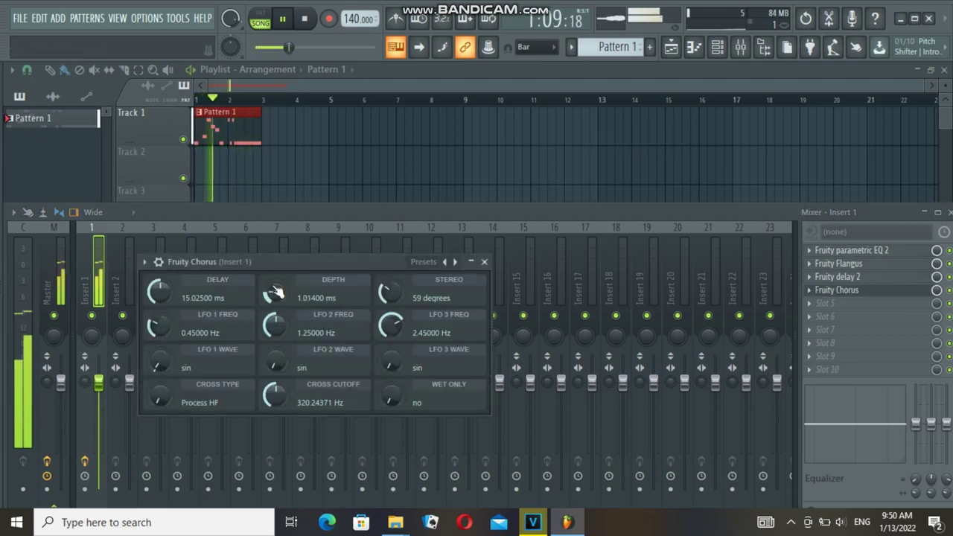
{"action": "key", "text": "XF86AudioRaiseVolume"}
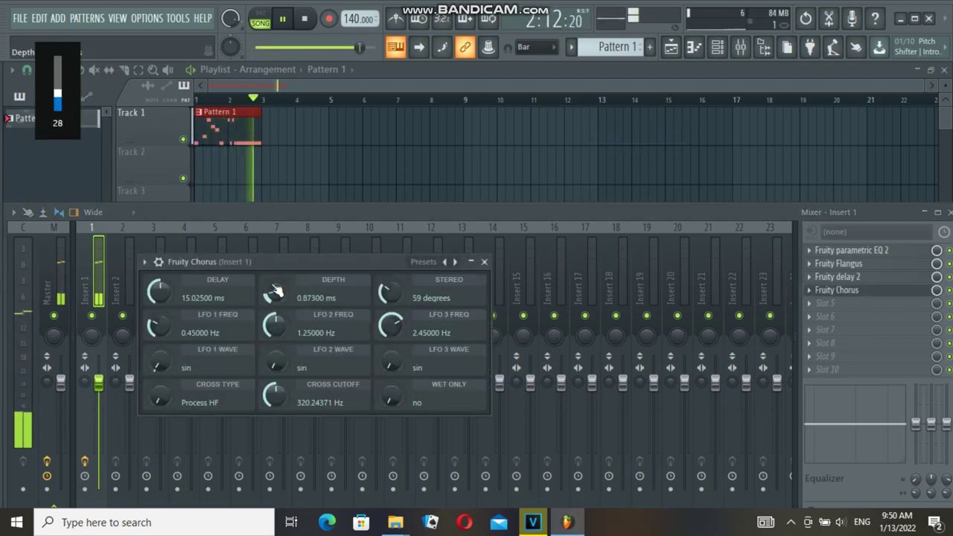
{"action": "left_click", "coordinate": [484, 263]}
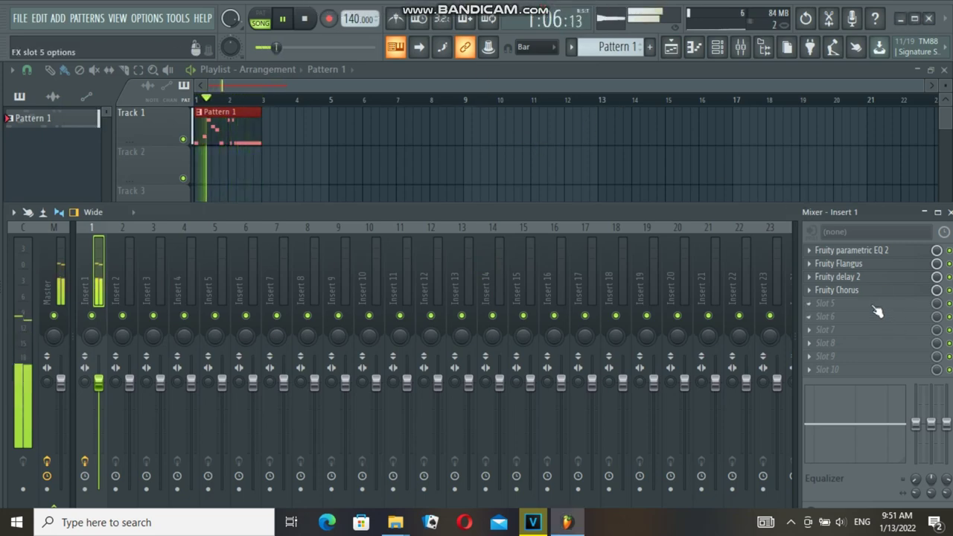
Add Fruity Reeverb 2 to slot 5 of Insert 1, adjust the wet level to 48% with the song playing and close its window
{"action": "left_click", "coordinate": [812, 304]}
{"action": "mouse_move", "coordinate": [819, 194]}
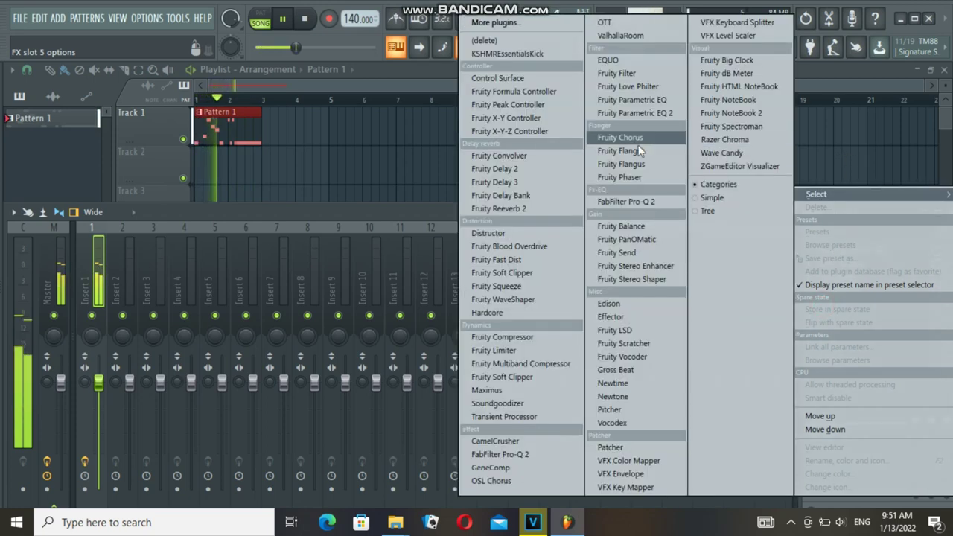
{"action": "left_click", "coordinate": [508, 210]}
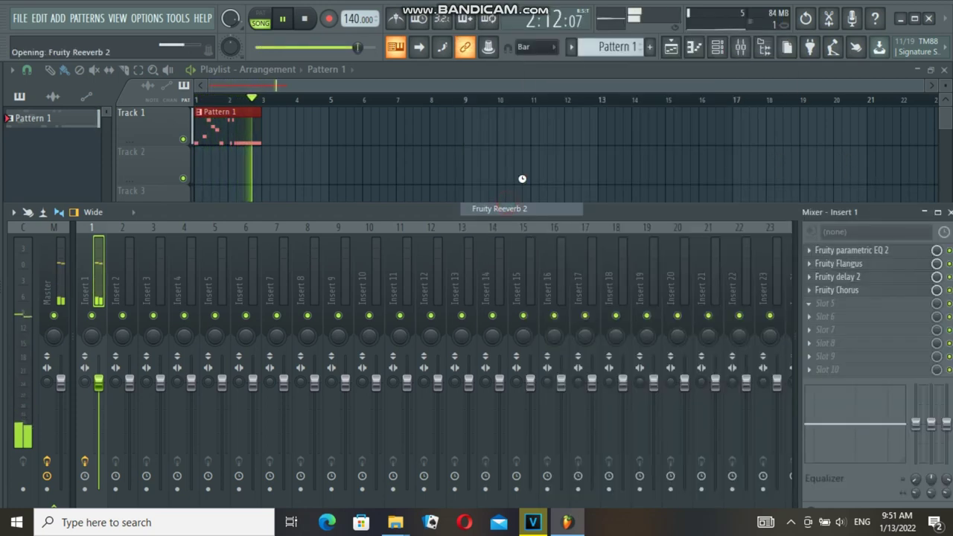
{"action": "left_click_drag", "start_coordinate": [356, 187], "coordinate": [353, 170]}
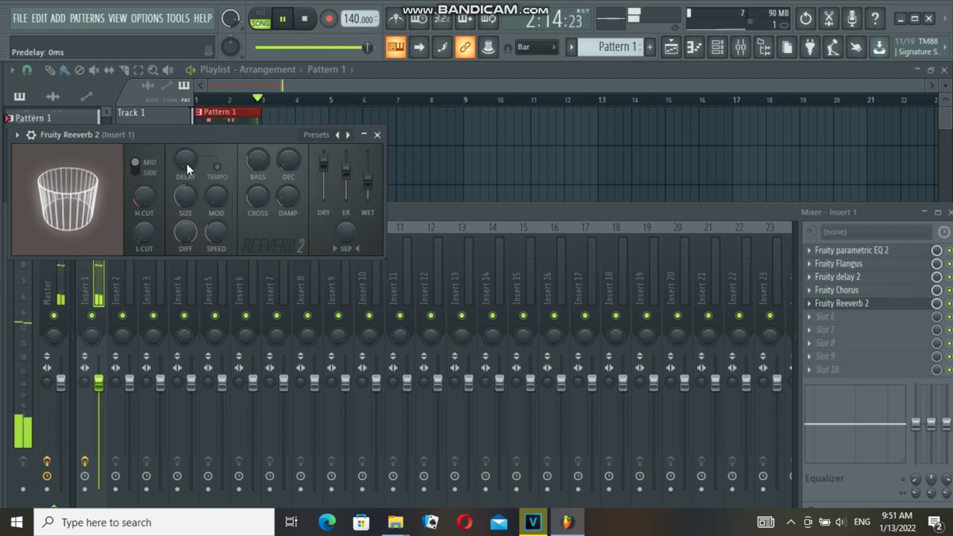
{"action": "key", "text": "space"}
{"action": "key", "text": "space"}
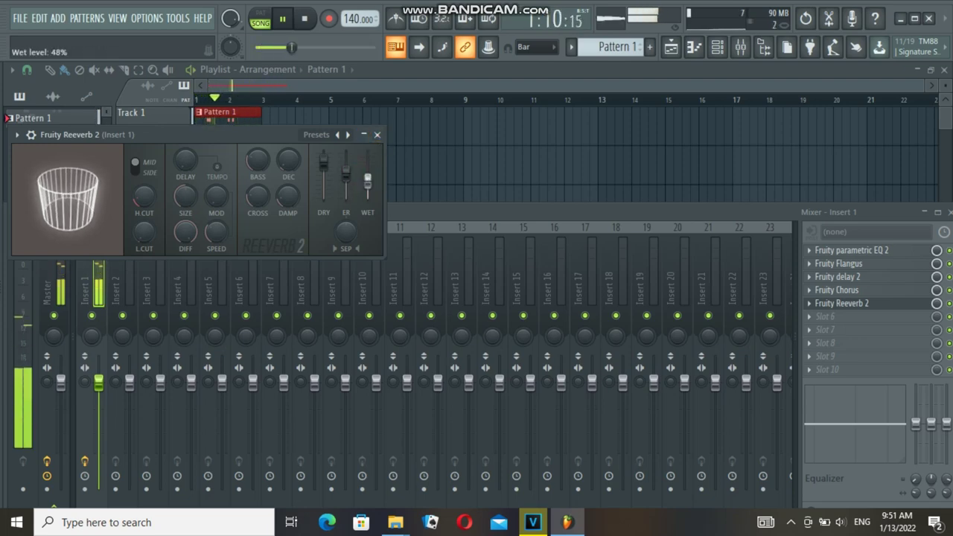
{"action": "left_click", "coordinate": [377, 135]}
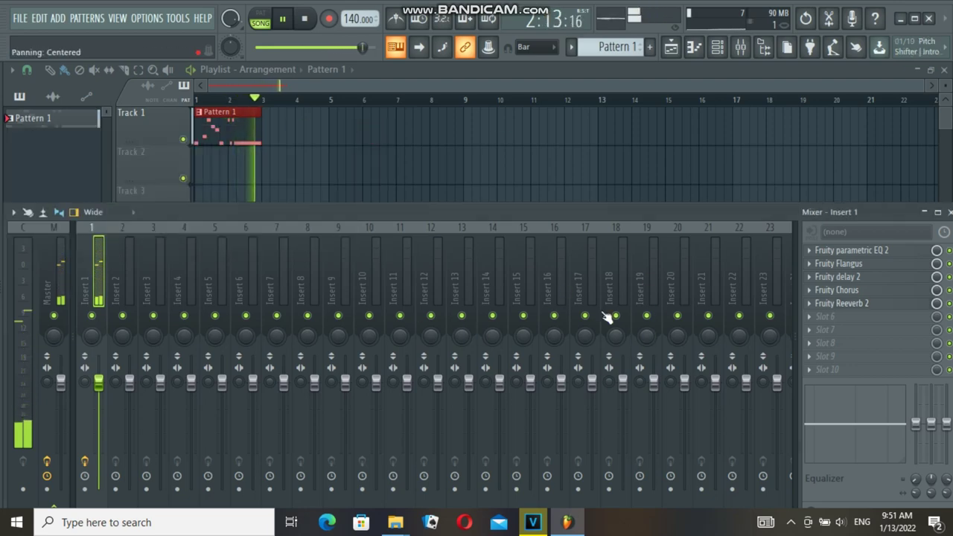
Try FabFilter Pro-Q 2 in slot 6 of Insert 1 and close its window
{"action": "left_click", "coordinate": [858, 320]}
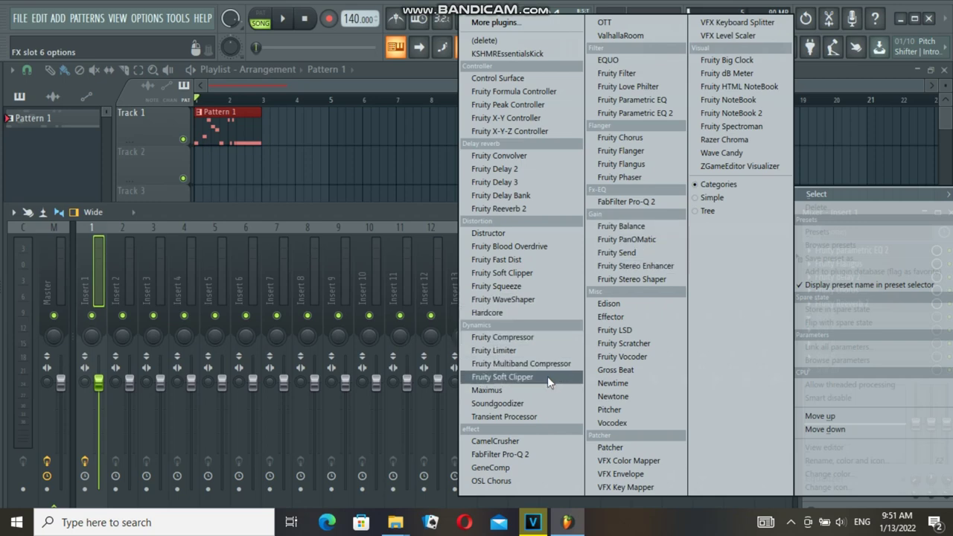
{"action": "left_click", "coordinate": [522, 455]}
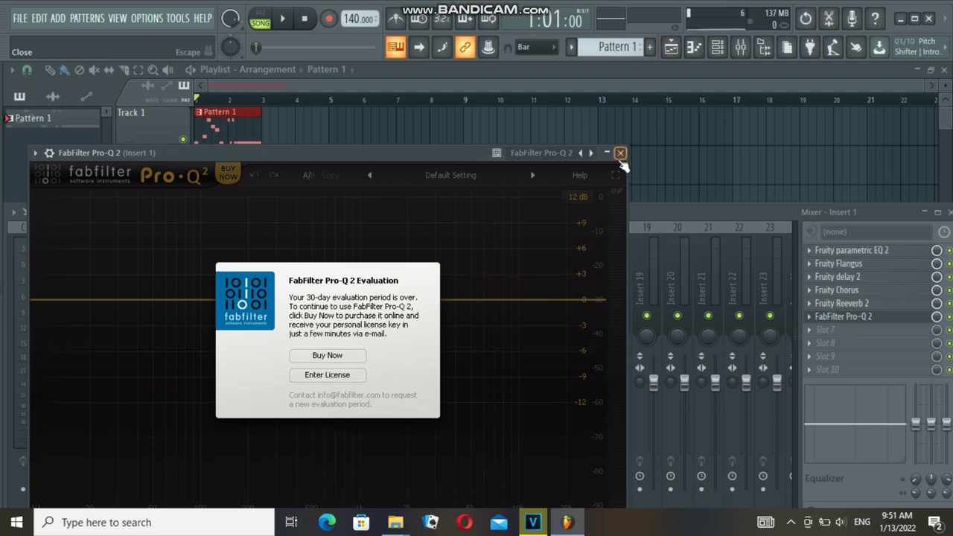
{"action": "left_click", "coordinate": [620, 153]}
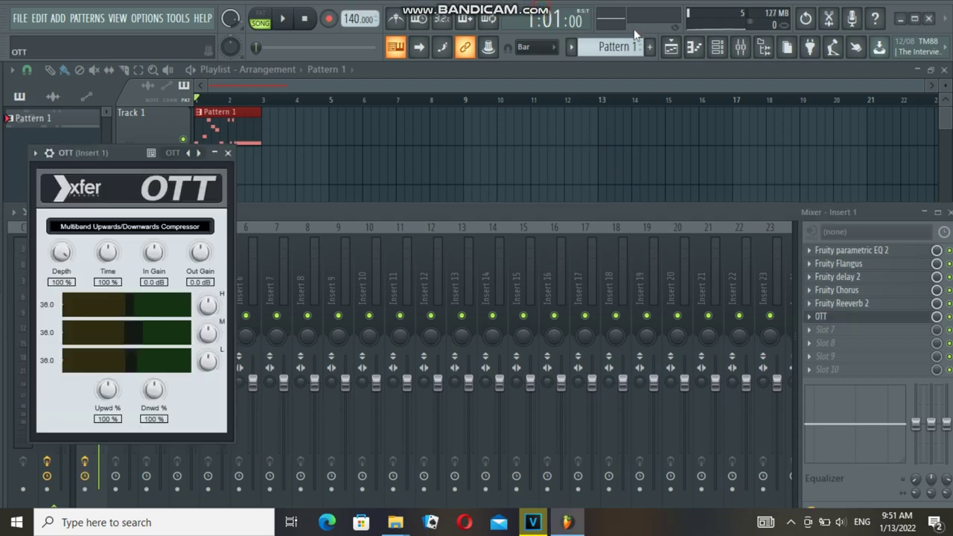
Load OTT in slot 6 of Insert 1 instead of FabFilter Pro-Q 2, set its upward strength to 41% and play the song
{"action": "left_click_drag", "start_coordinate": [114, 154], "coordinate": [432, 102]}
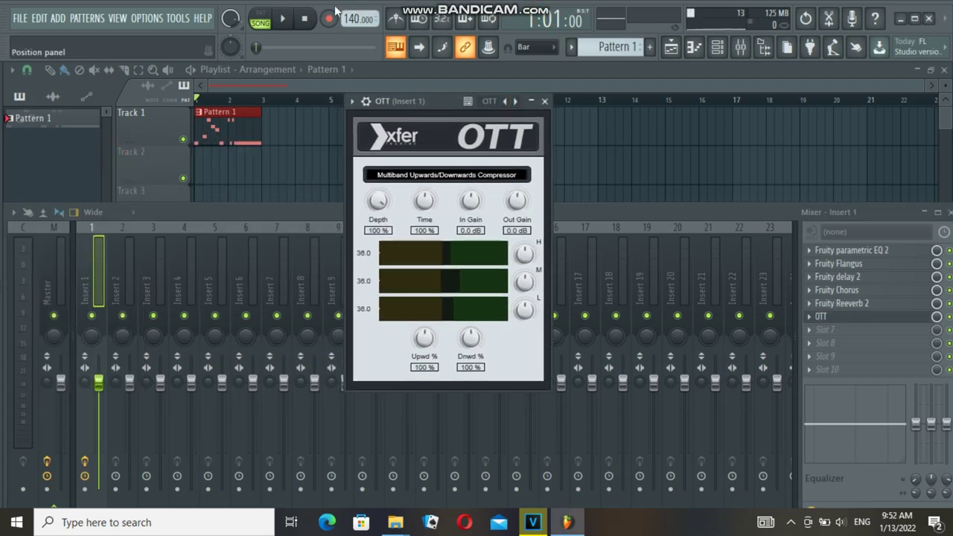
{"action": "key", "text": "space"}
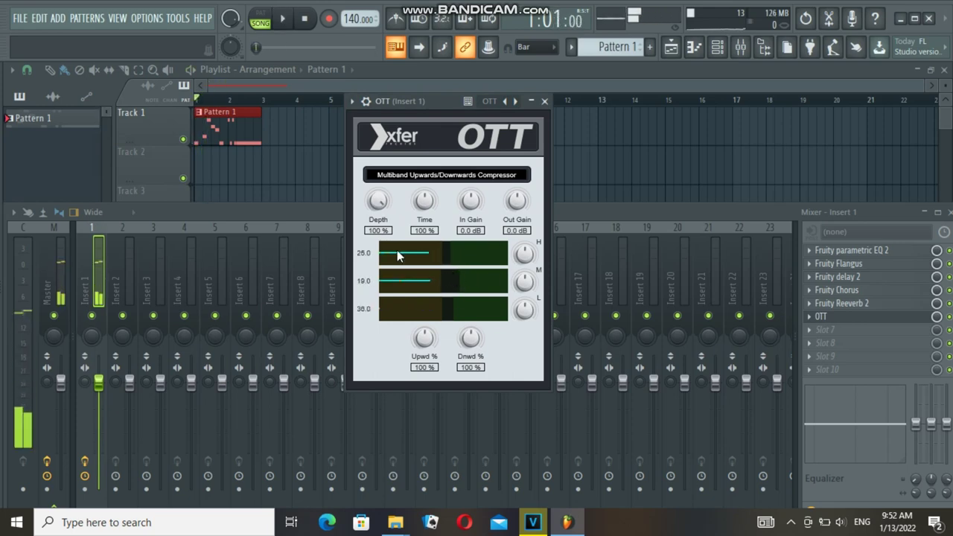
{"action": "left_click_drag", "start_coordinate": [422, 340], "coordinate": [417, 387]}
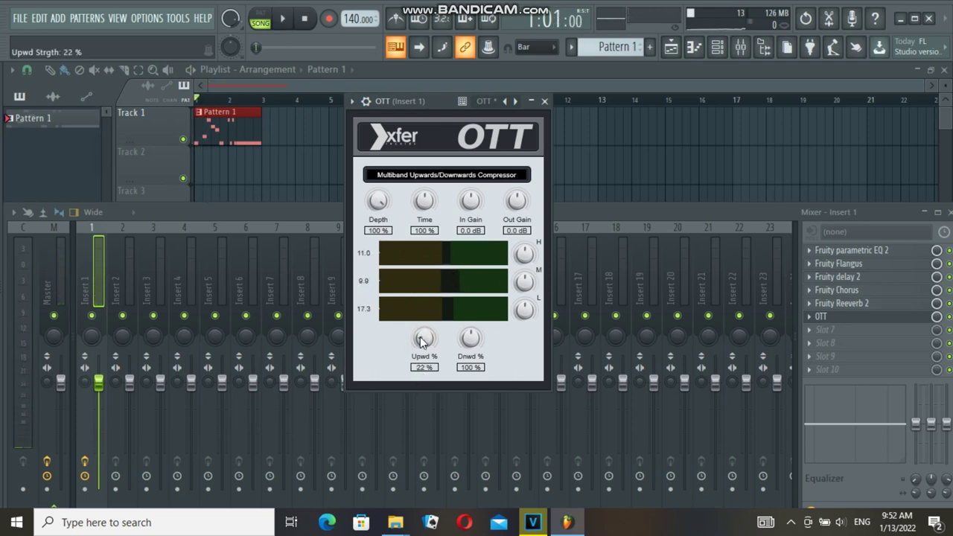
{"action": "key", "text": "space"}
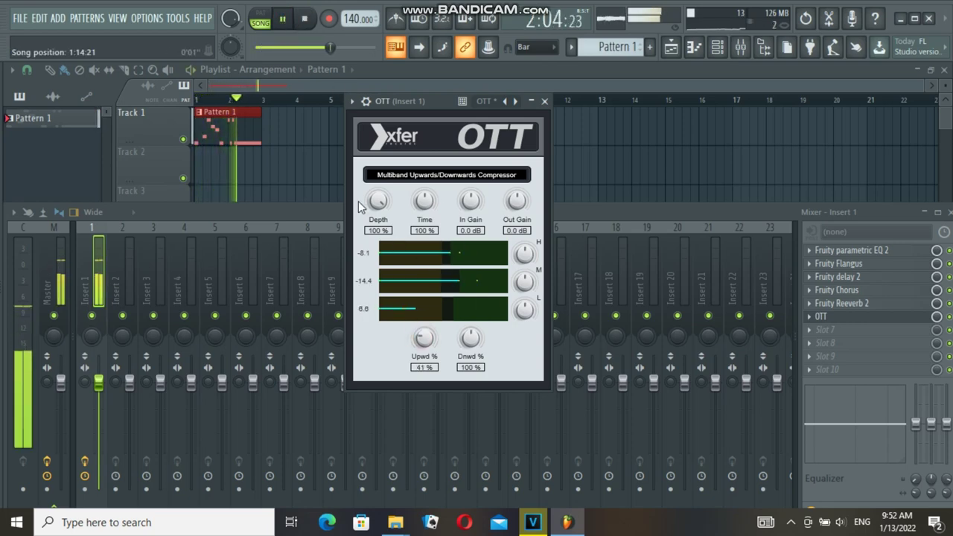
Adjust OTT during playback, setting its downward strength to 102% and its depth to 36%
{"action": "left_click_drag", "start_coordinate": [378, 198], "coordinate": [378, 221]}
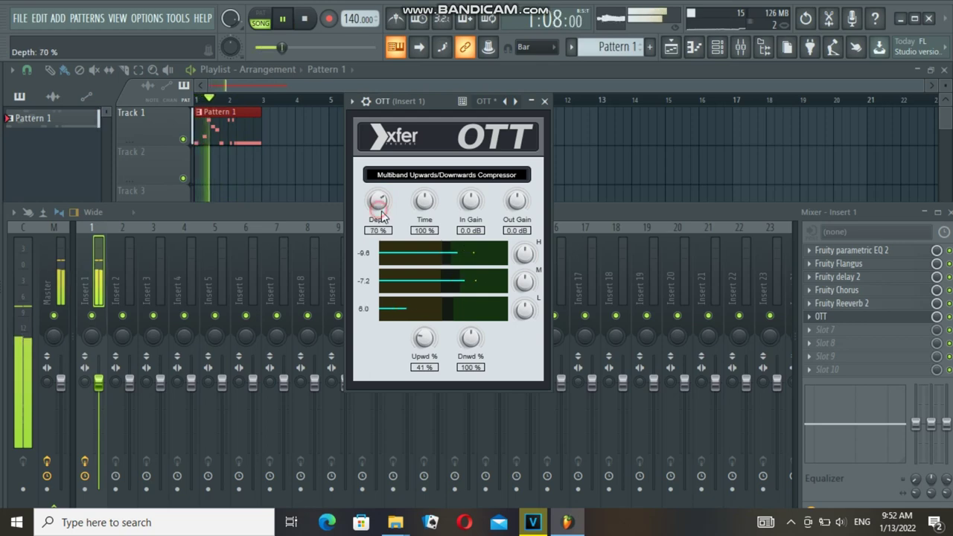
{"action": "left_click_drag", "start_coordinate": [470, 337], "coordinate": [438, 449]}
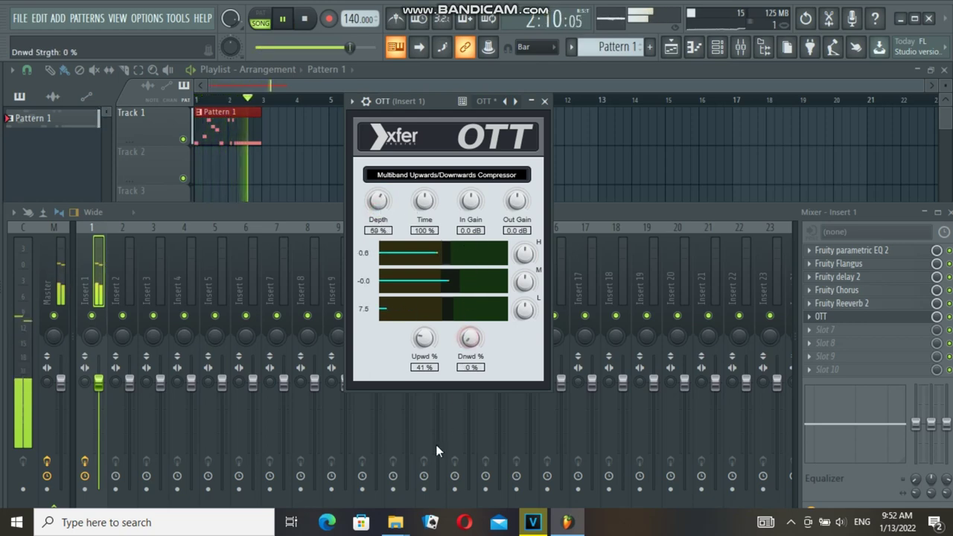
{"action": "left_click_drag", "start_coordinate": [464, 301], "coordinate": [467, 270]}
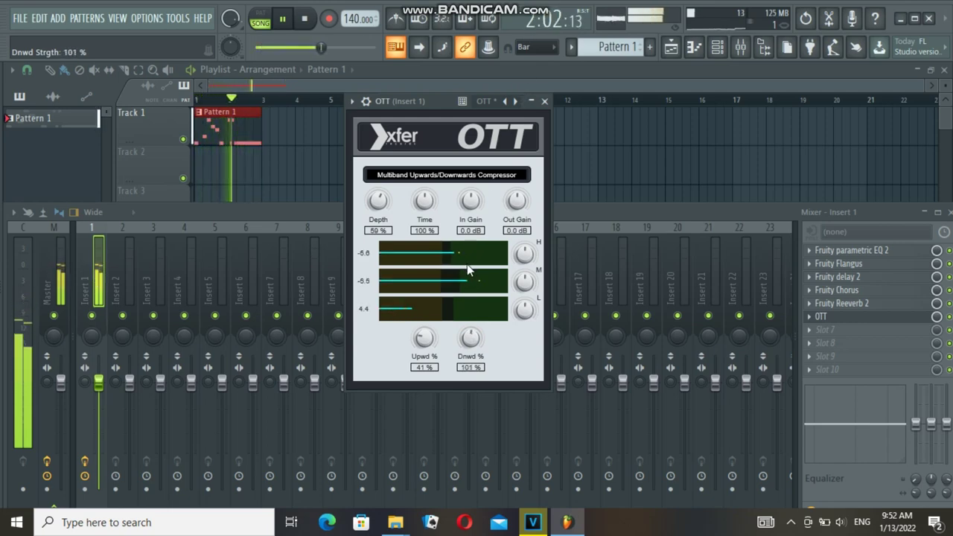
{"action": "left_click_drag", "start_coordinate": [380, 203], "coordinate": [374, 153]}
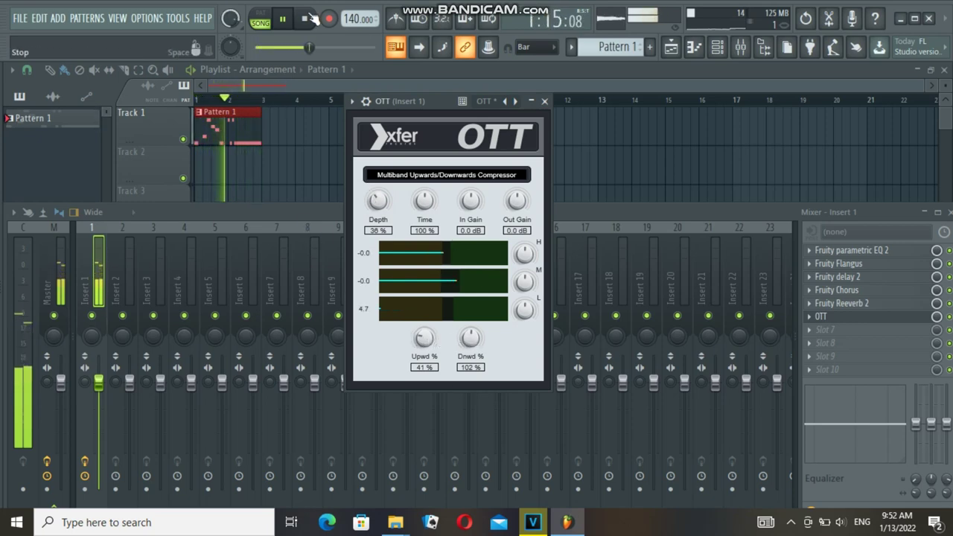
Set OTT's upward and downward strengths both to 0%, pausing and resuming the song to compare the sound
{"action": "left_click", "coordinate": [285, 18]}
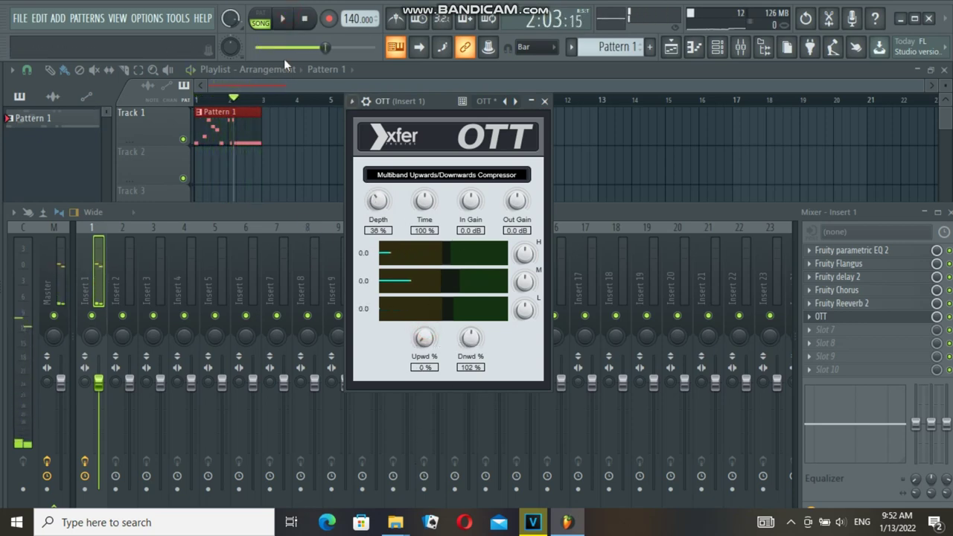
{"action": "left_click", "coordinate": [291, 25]}
{"action": "left_click", "coordinate": [292, 25]}
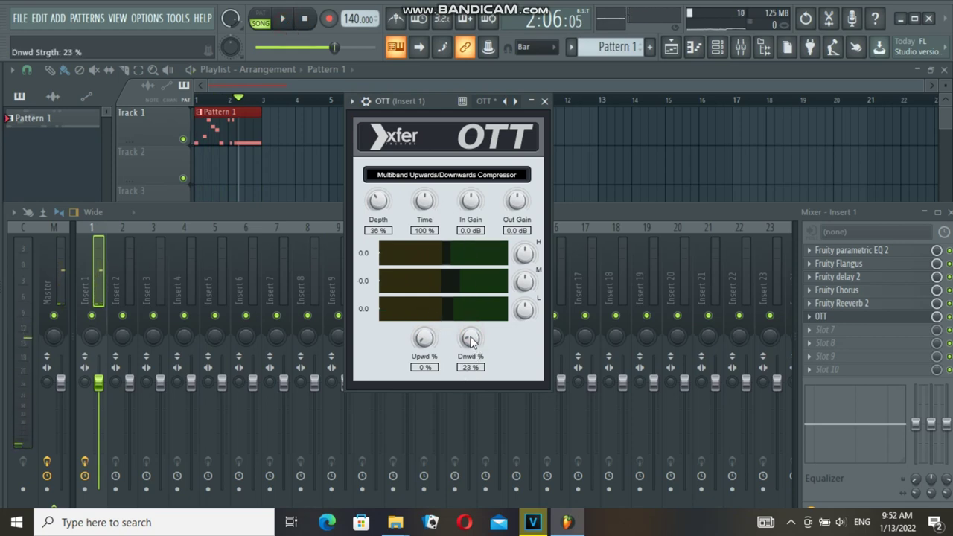
{"action": "left_click", "coordinate": [289, 25]}
{"action": "left_click", "coordinate": [290, 26]}
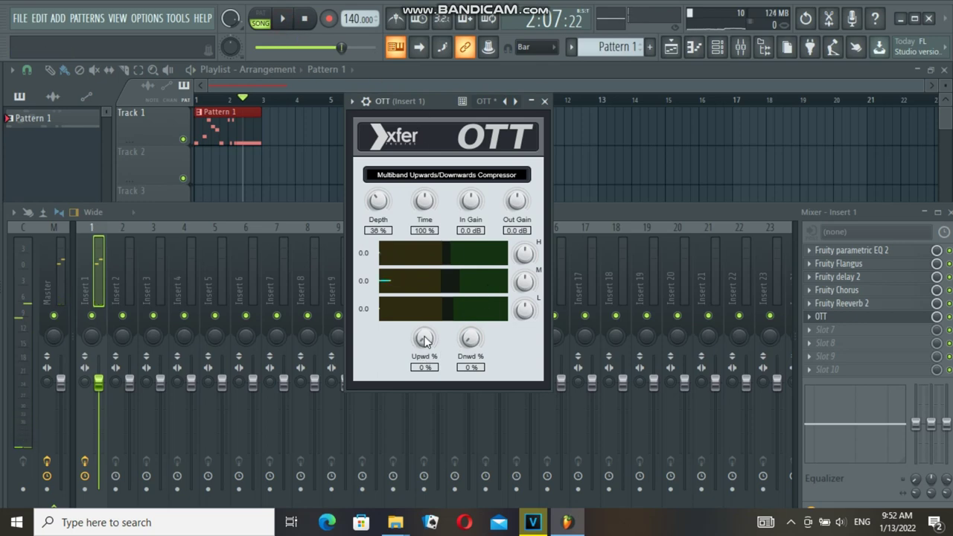
Set OTT's upward strength to 54%, listen to the song, close the plugin window and stop playback
{"action": "left_click", "coordinate": [289, 30]}
{"action": "left_click", "coordinate": [289, 30]}
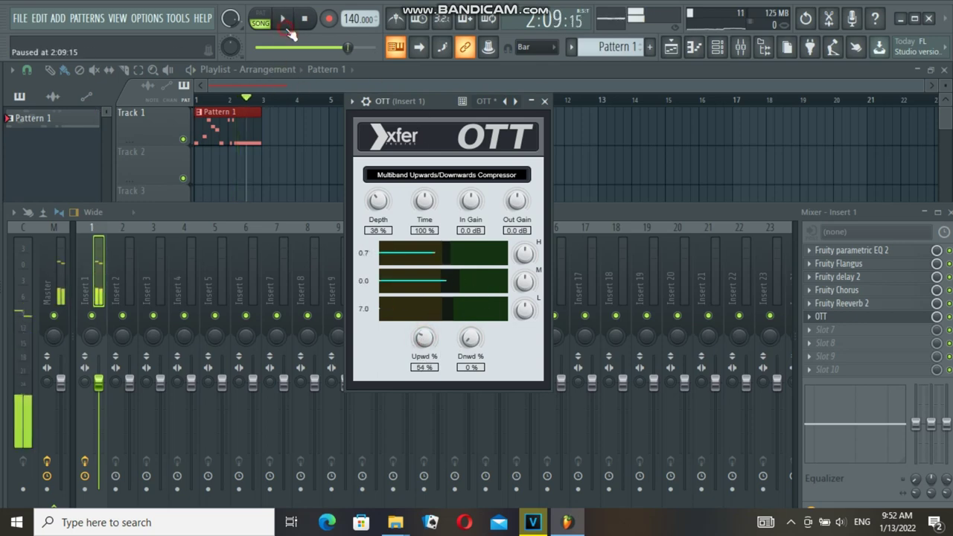
{"action": "left_click", "coordinate": [290, 30]}
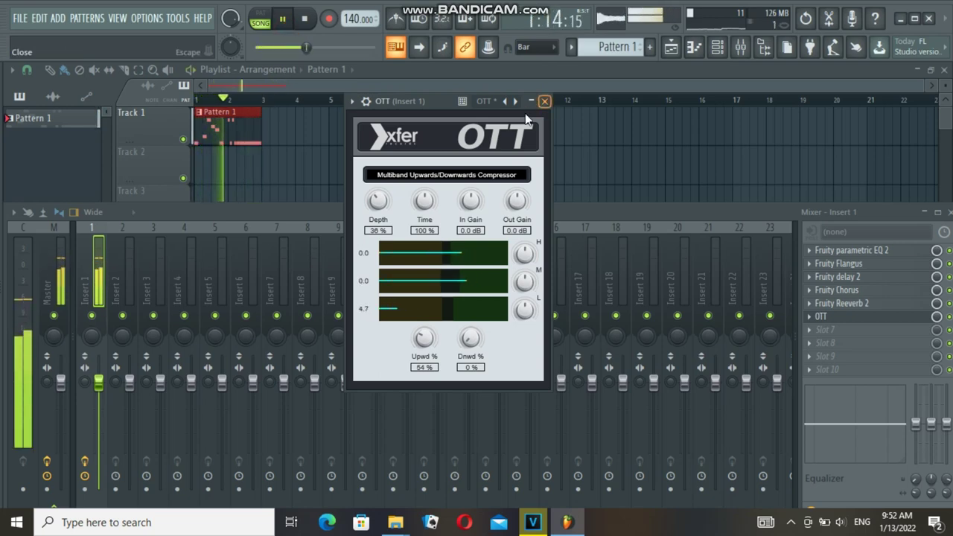
{"action": "left_click", "coordinate": [544, 101]}
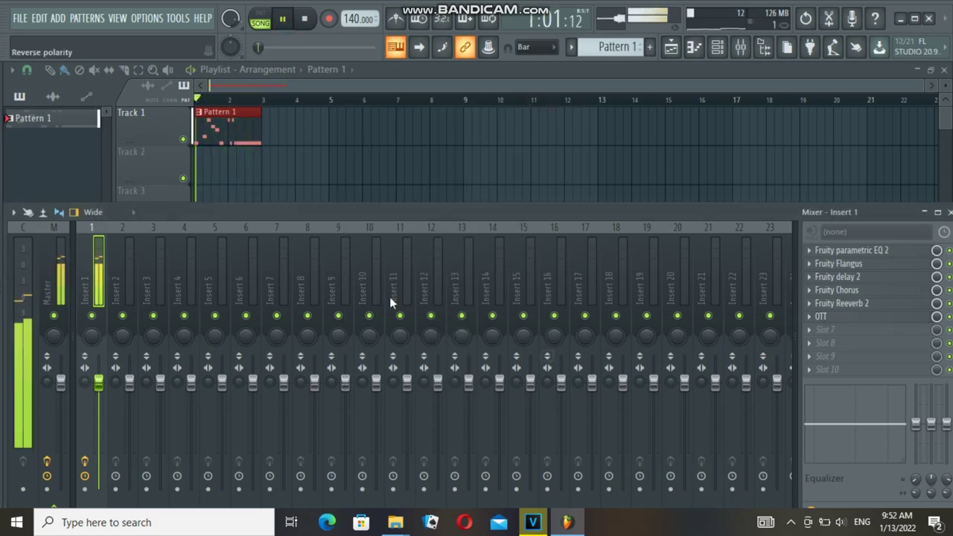
{"action": "key", "text": "space"}
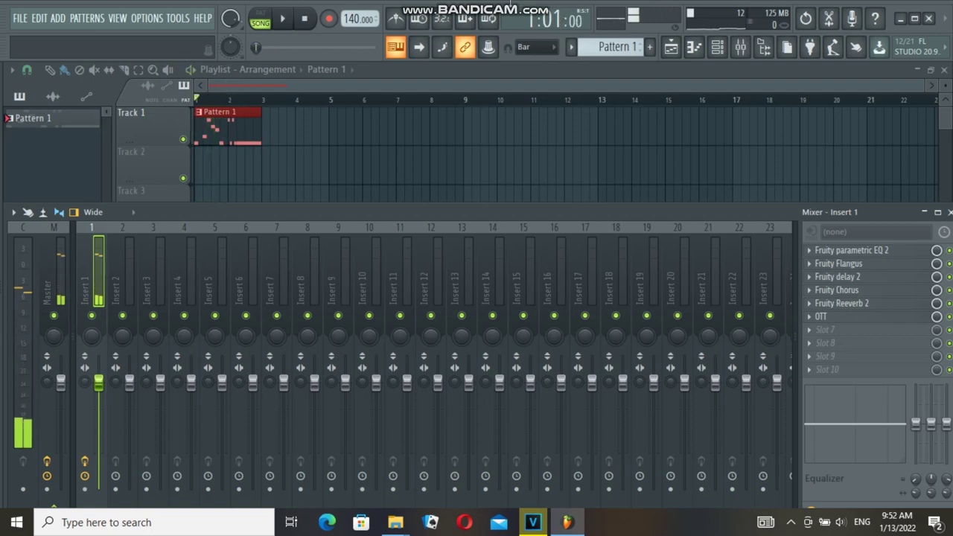